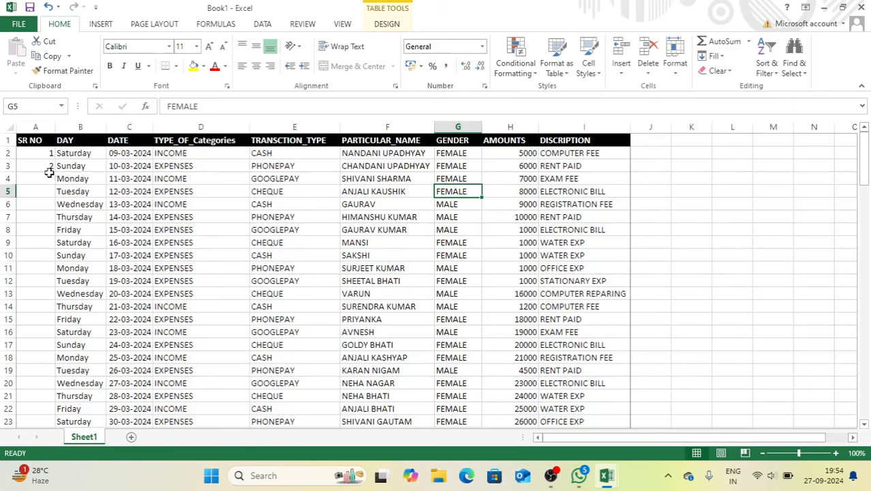
- Fill the SR NO series down from the 2 in cell A3 to 122 in cell A123
left_click(46, 169)
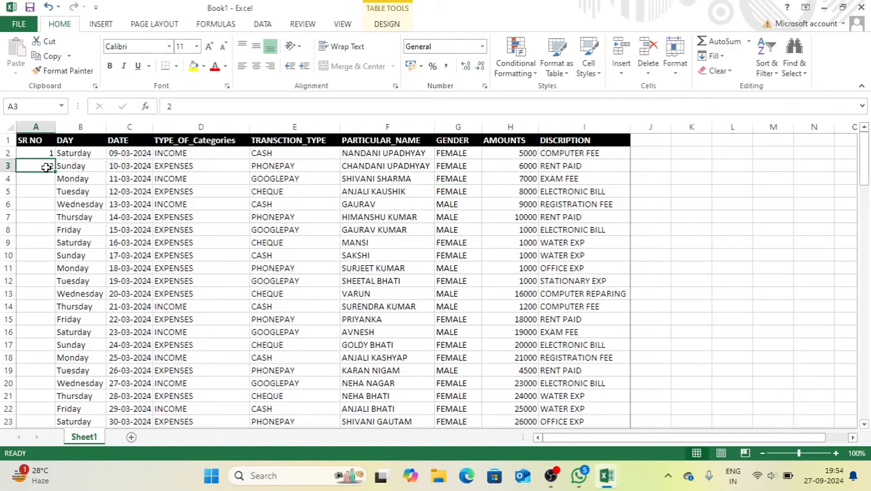
left_click_drag(53, 168, 56, 387)
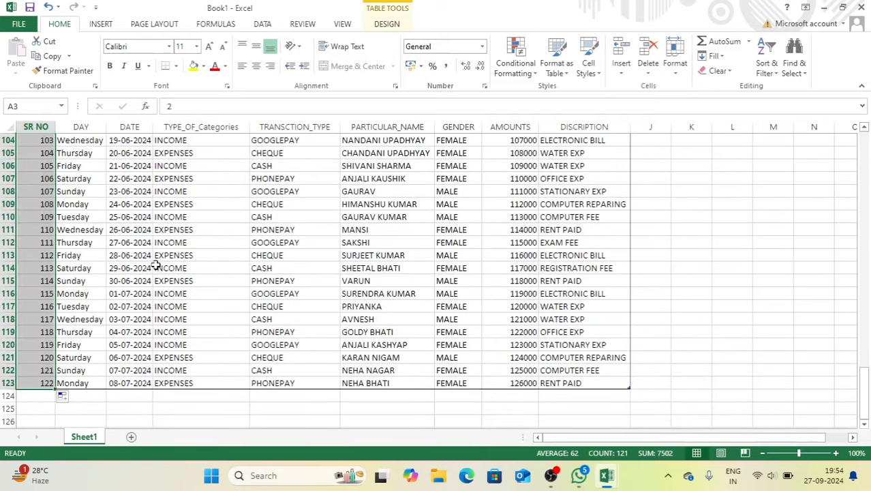
scroll(155, 266, "up", 2)
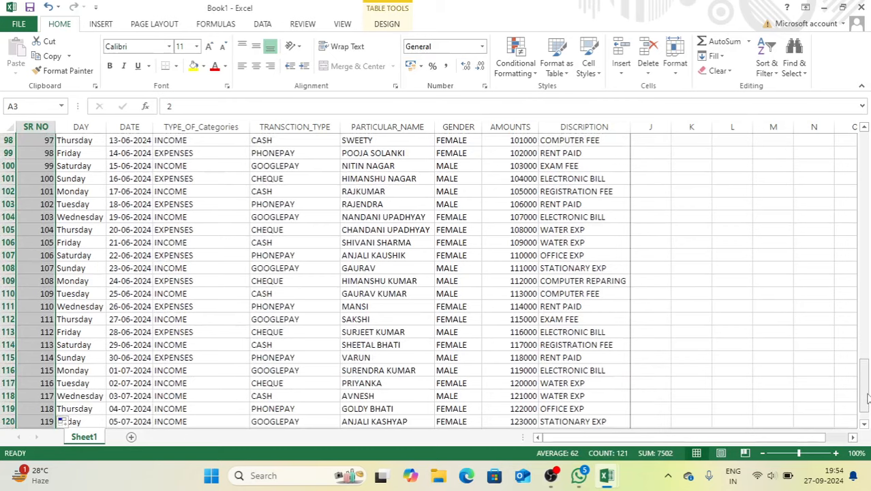
left_click_drag(867, 399, 865, 146)
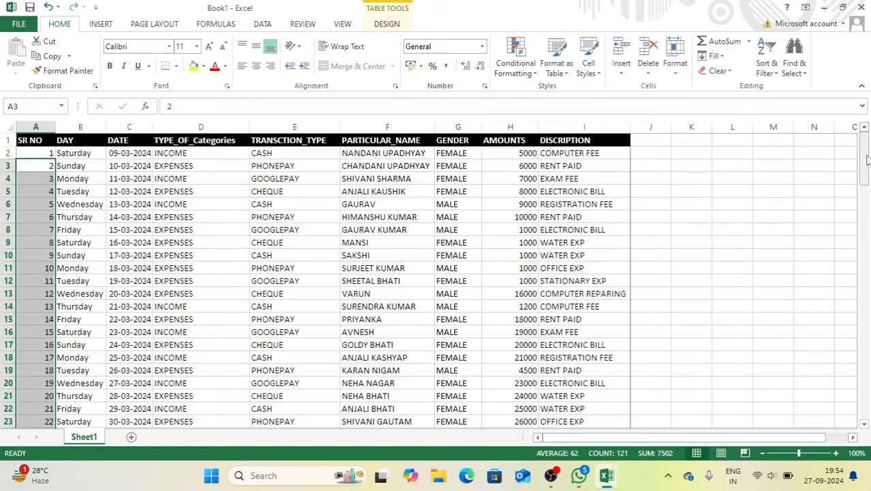
left_click(374, 214)
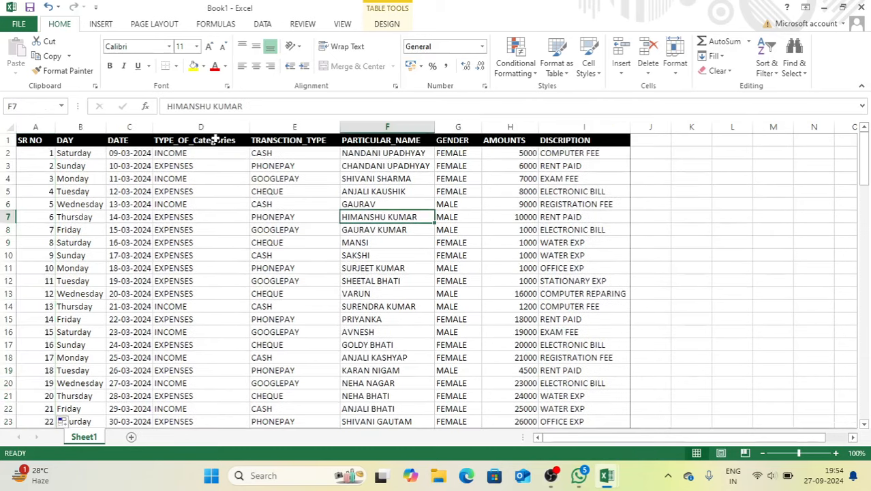
- Turn on filtering for all column headers of the transaction table
left_click(129, 142)
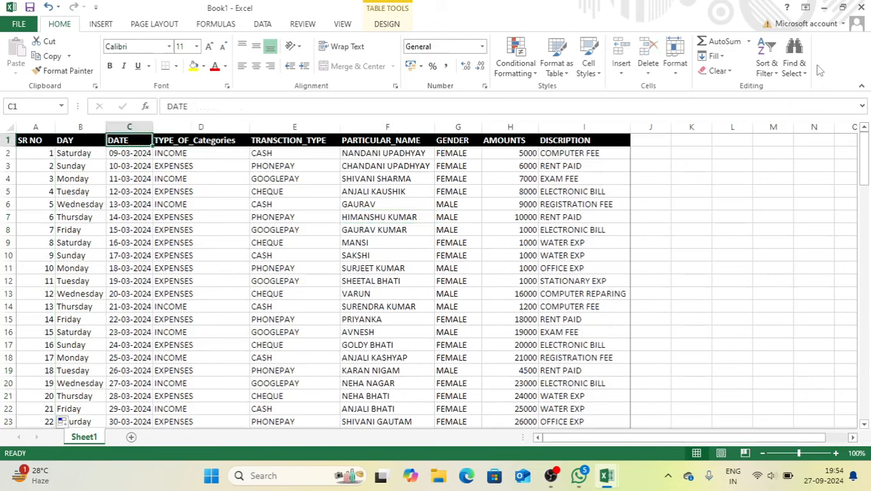
left_click(766, 60)
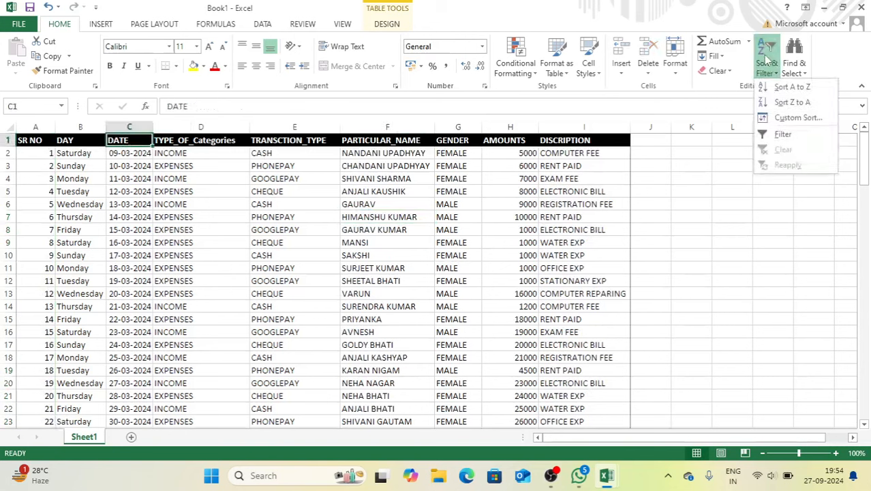
left_click(783, 134)
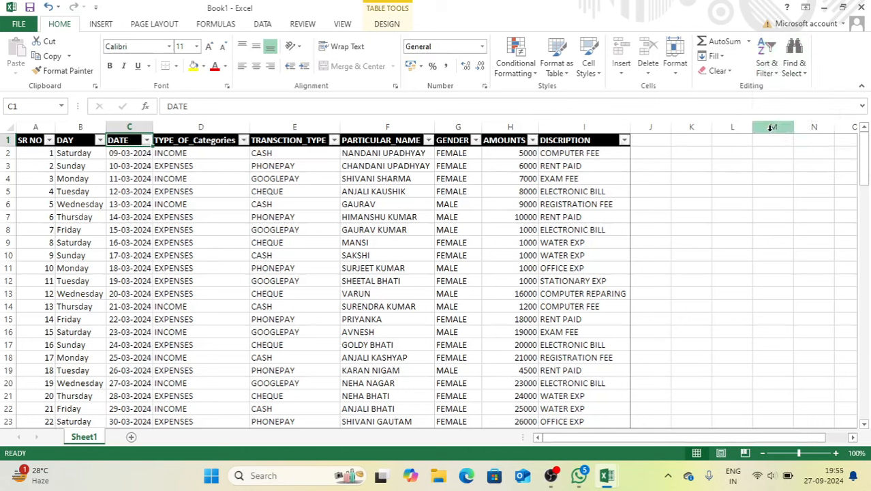
left_click(725, 175)
left_click(275, 181)
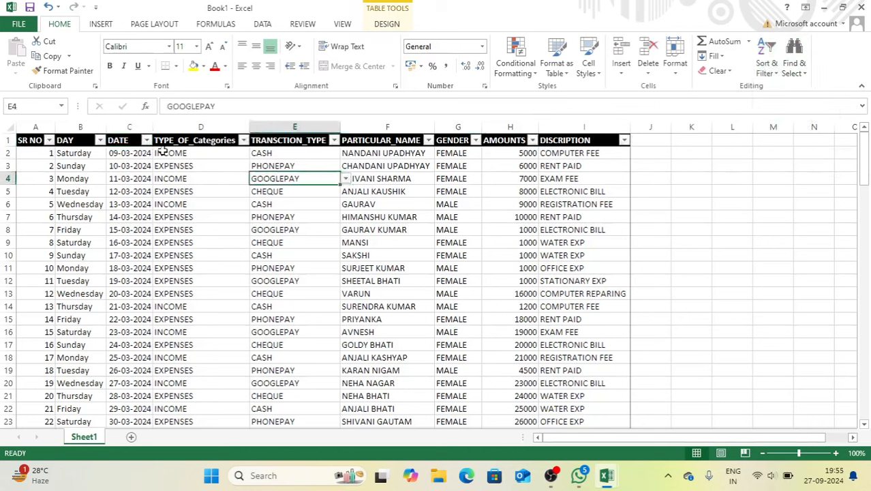
- Examine the table's column headers from DAY to AMOUNTS and how far down the AMOUNTS records extend
left_click(81, 143)
left_click(128, 150)
left_click(187, 142)
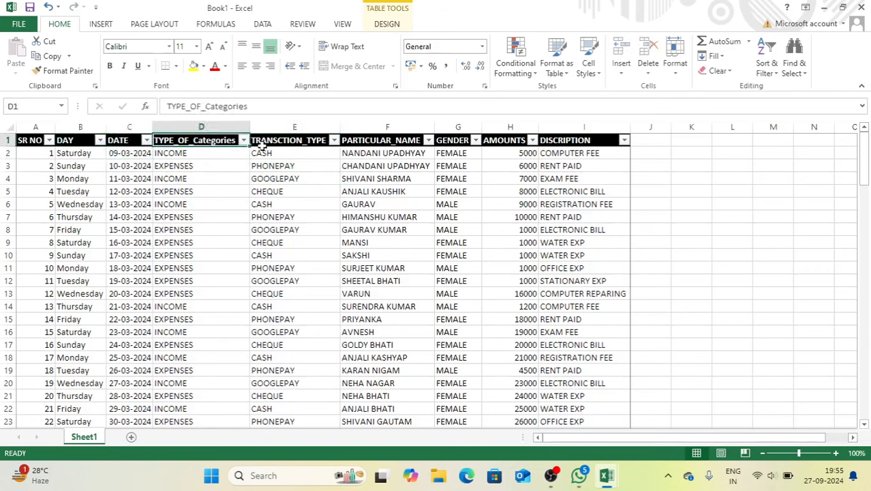
left_click(276, 139)
left_click(384, 142)
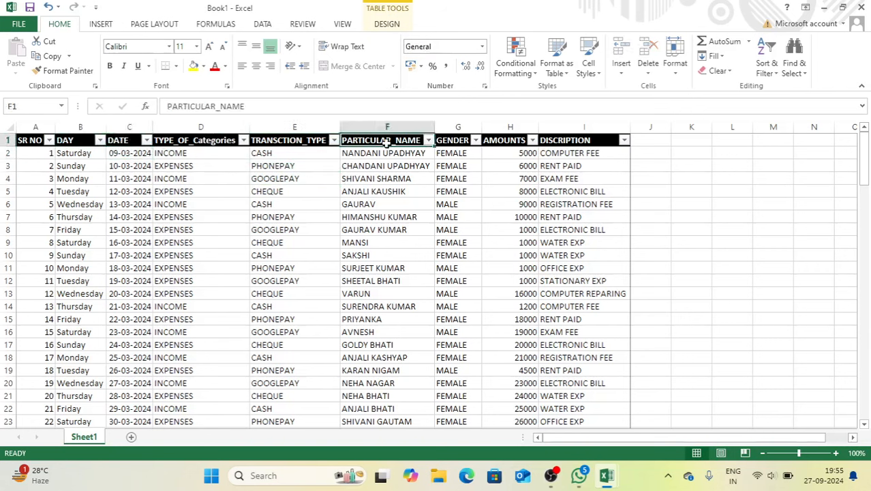
left_click(444, 140)
left_click(508, 140)
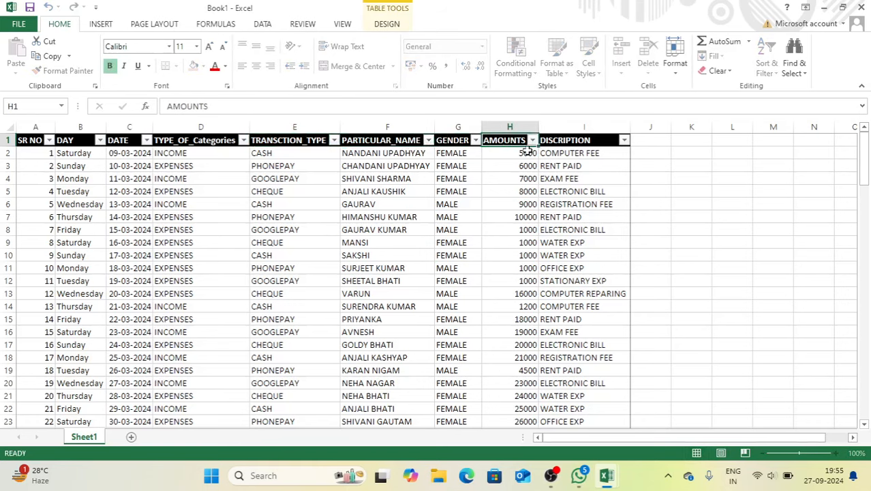
key("ctrl+Down")
left_click_drag(865, 389, 864, 133)
left_click(178, 200)
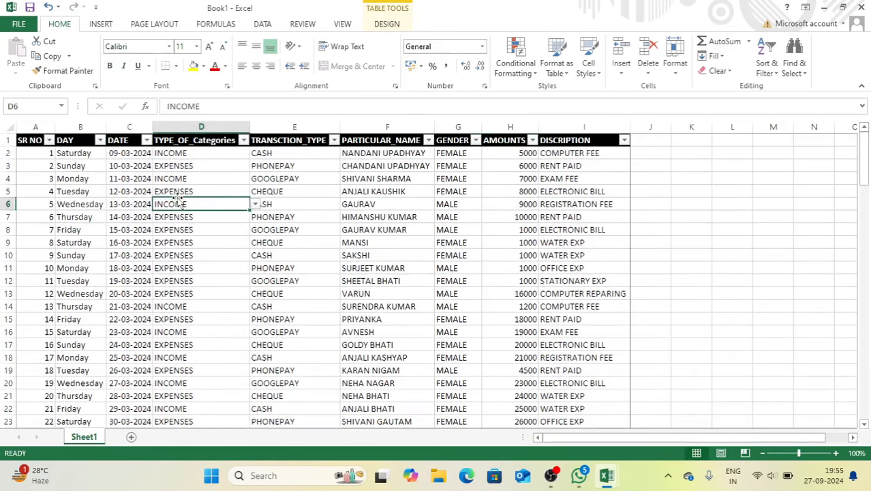
- Filter the DAY column to only Sunday records by searching for "sun", and clear that filter
left_click(99, 140)
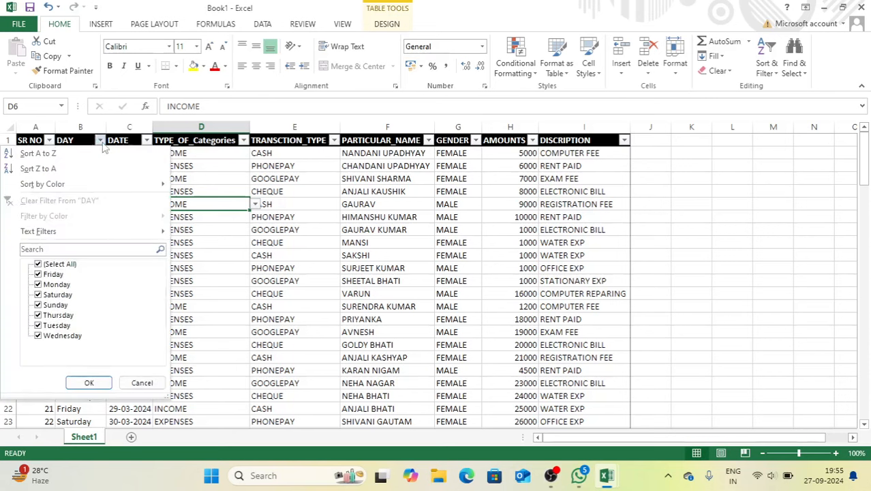
left_click(50, 249)
type("sun")
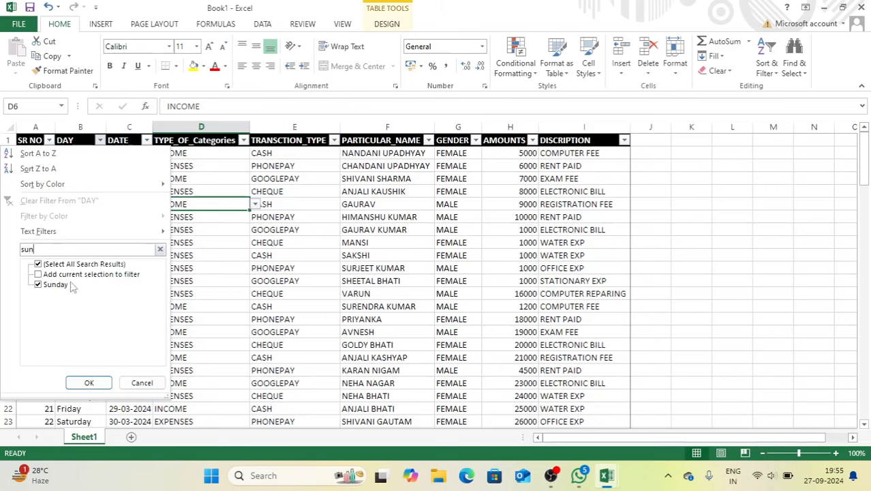
left_click(89, 382)
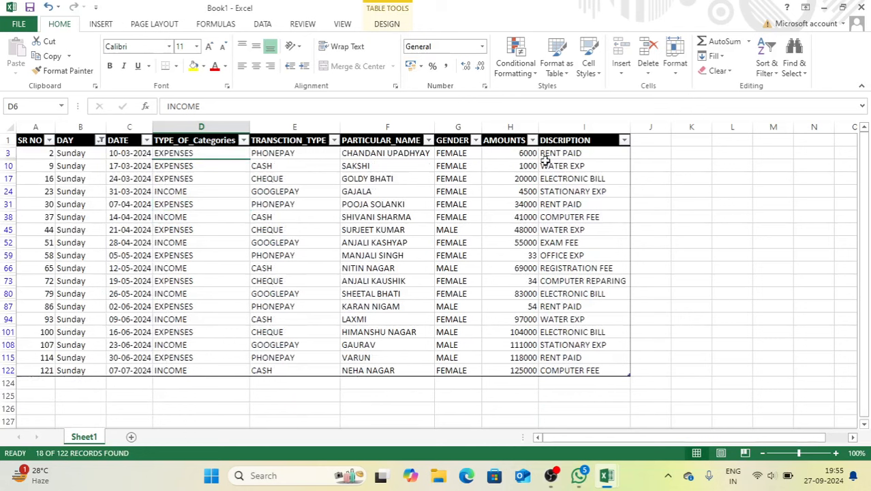
left_click(100, 140)
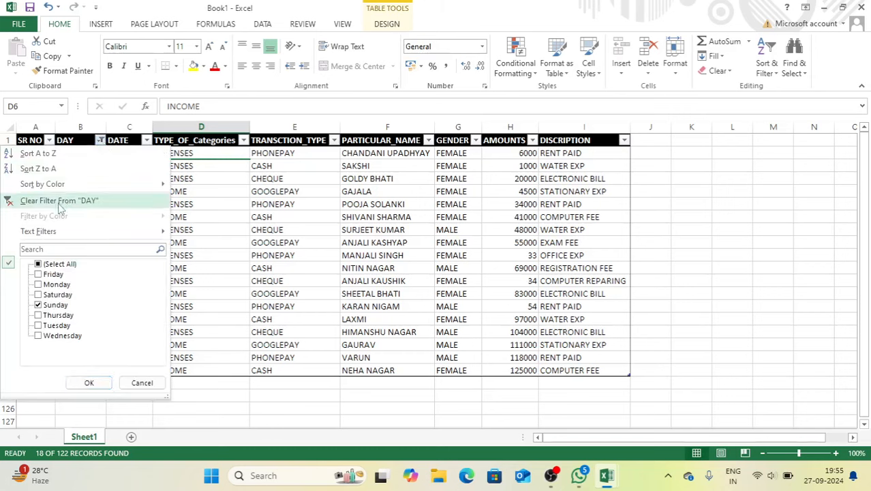
left_click(91, 201)
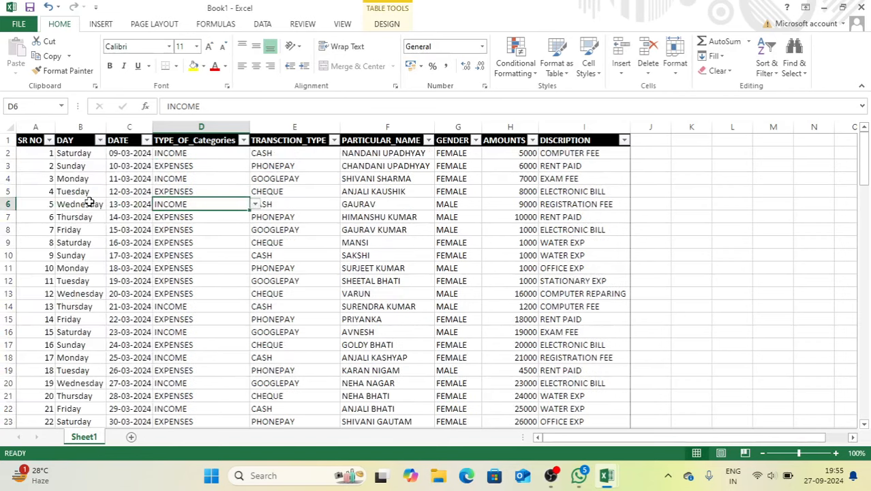
- Filter the TYPE_OF_Categories column to show only INCOME records
left_click(219, 141)
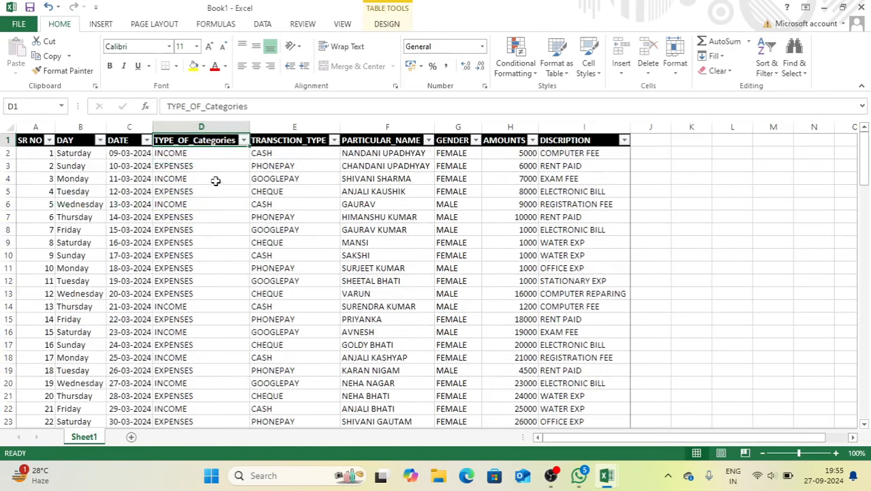
left_click(215, 194)
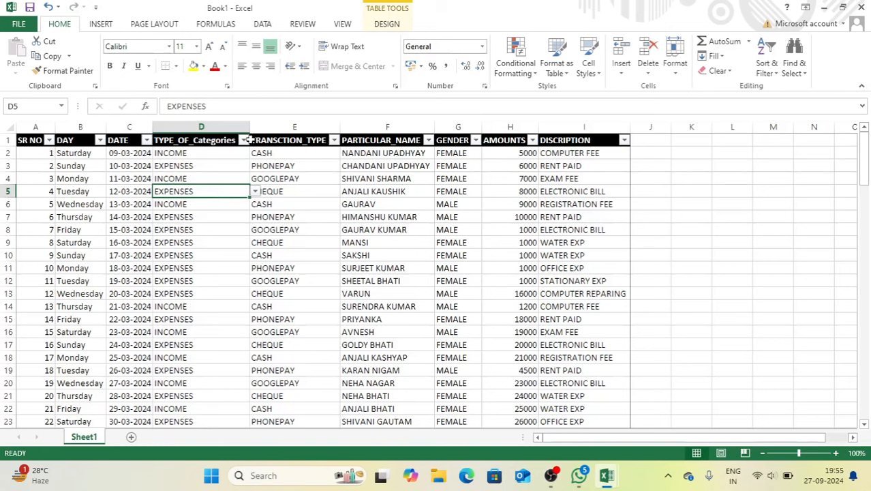
left_click(244, 141)
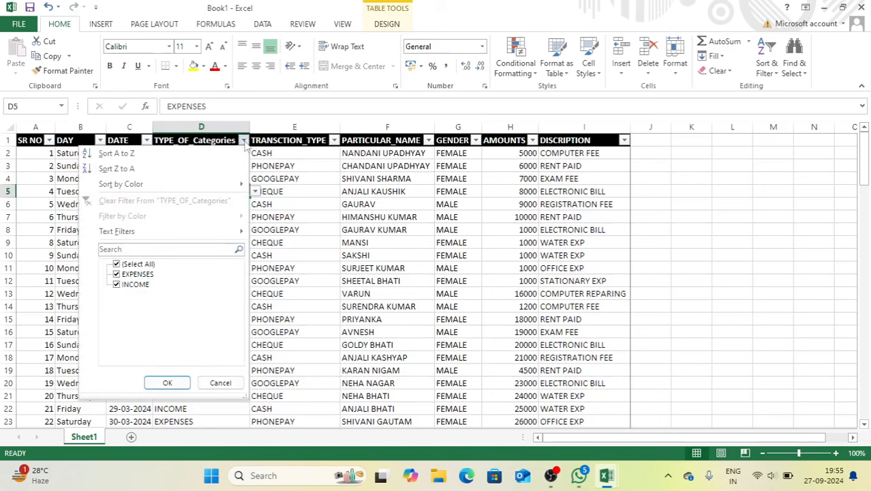
left_click(125, 250)
type("incom")
left_click(167, 383)
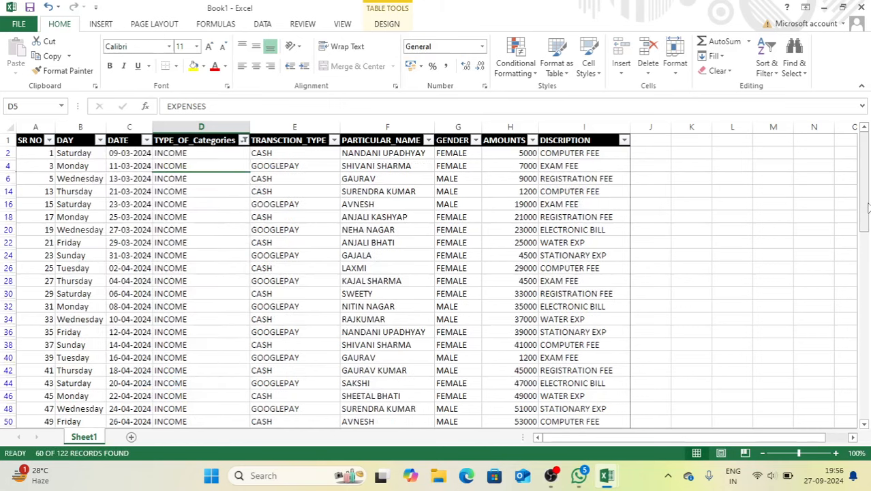
mouse_move(868, 212)
left_mouse_down()
mouse_move(869, 384)
mouse_move(869, 215)
left_mouse_up()
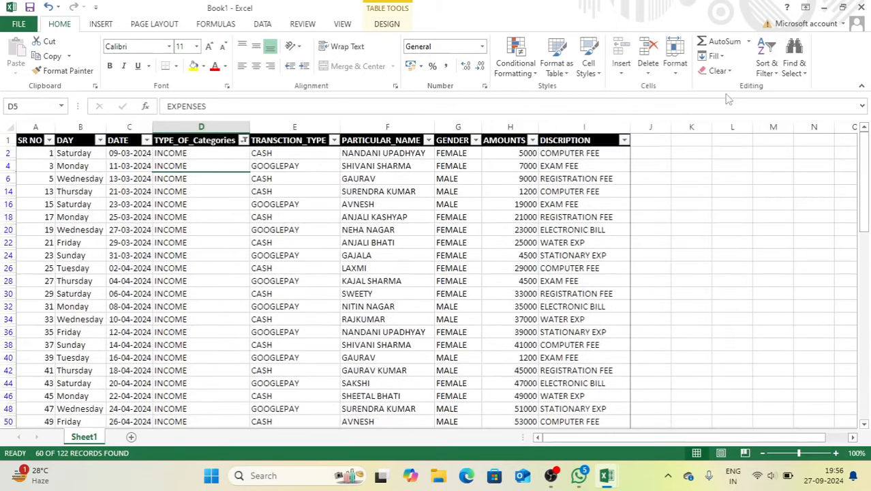
- Switch the TYPE_OF_Categories filter to EXPENSES only, and clear the filter from that column
left_click(243, 139)
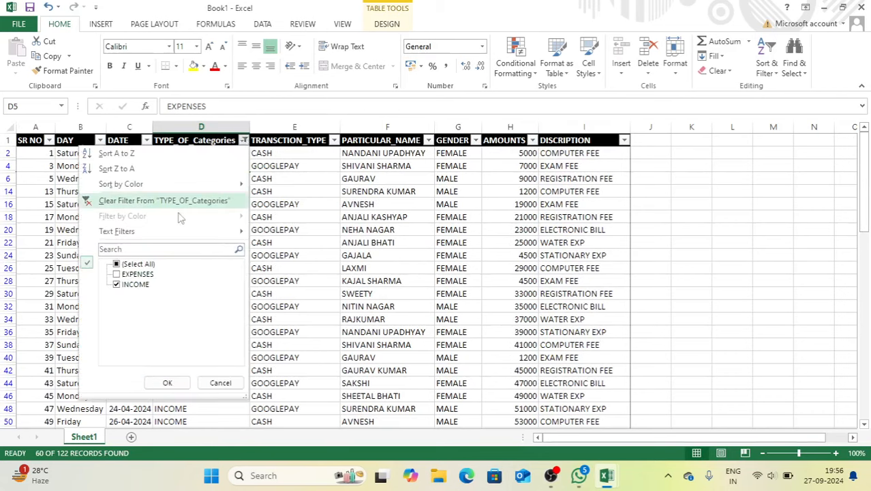
left_click(116, 284)
left_click(117, 274)
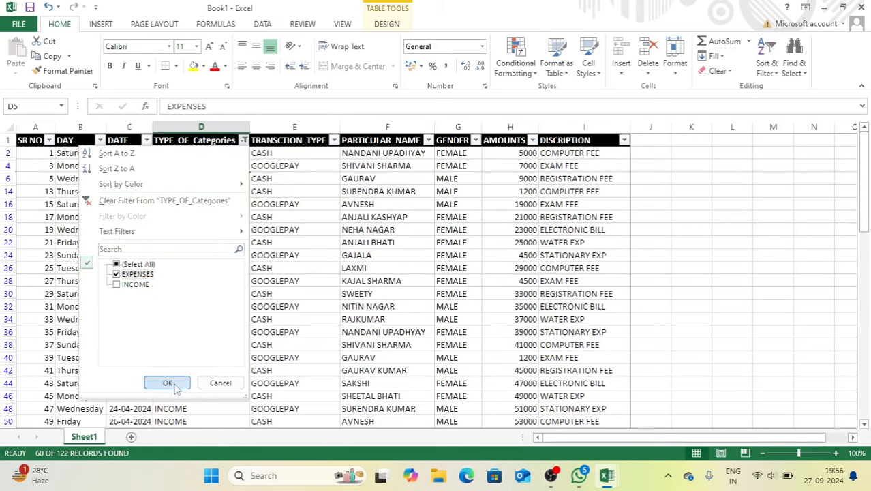
left_click(169, 383)
left_click_drag(869, 232, 867, 137)
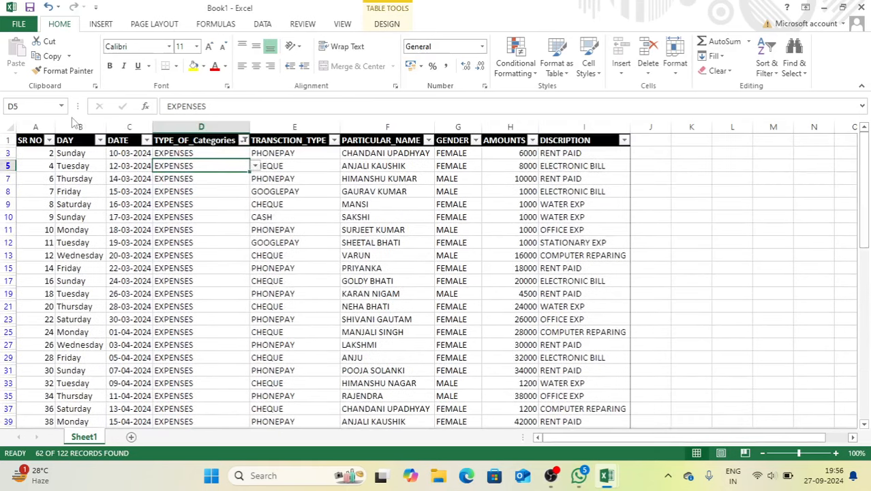
left_click(244, 141)
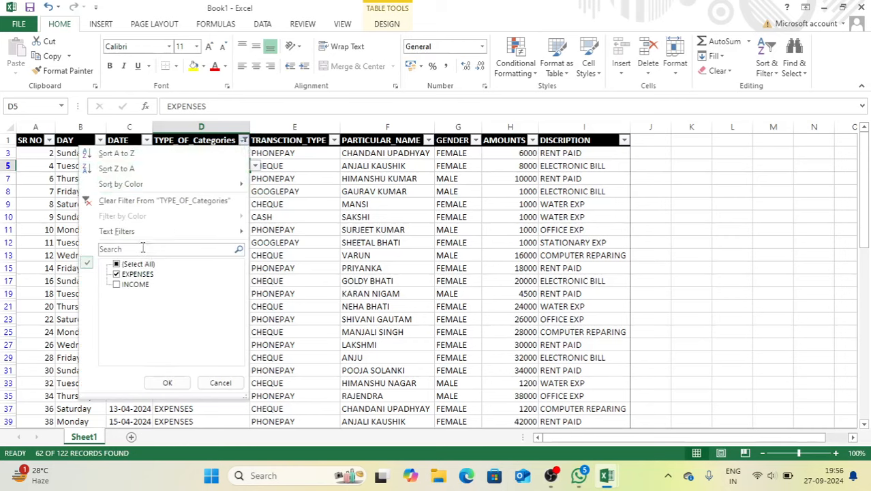
left_click(120, 201)
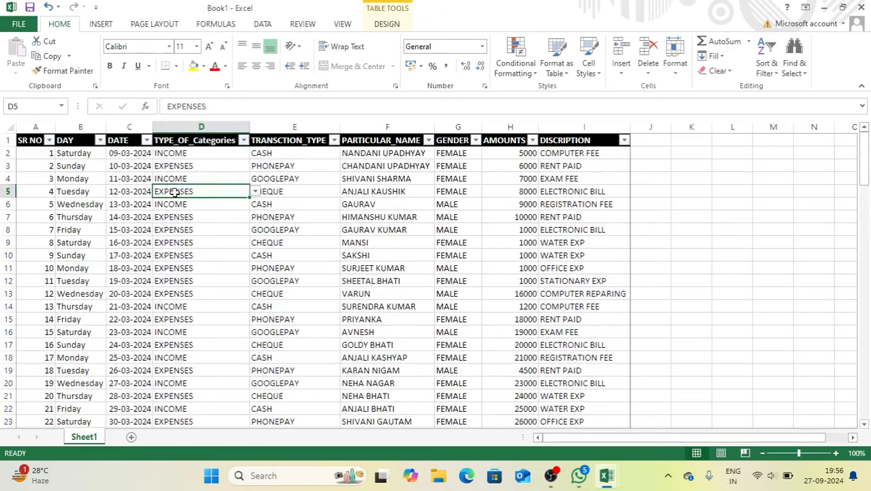
- Filter the TRANSCTION_TYPE column to show only CASH records and look through them down to the last row
left_click(293, 140)
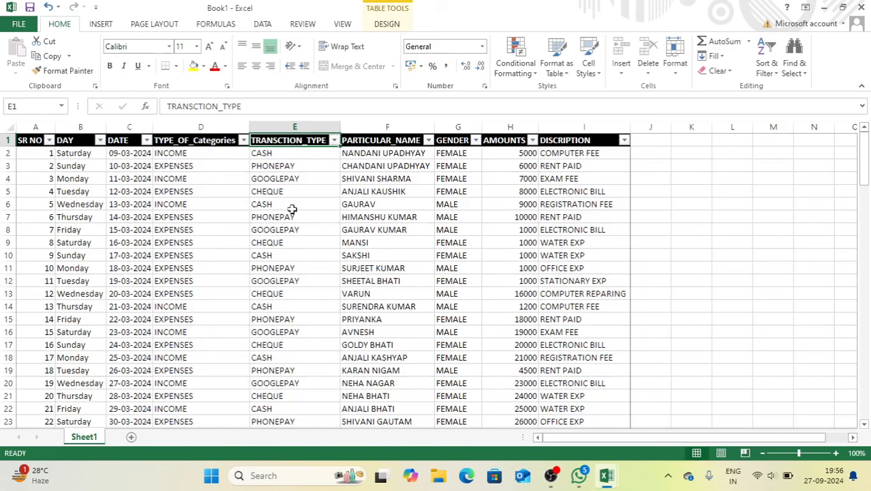
left_click(334, 139)
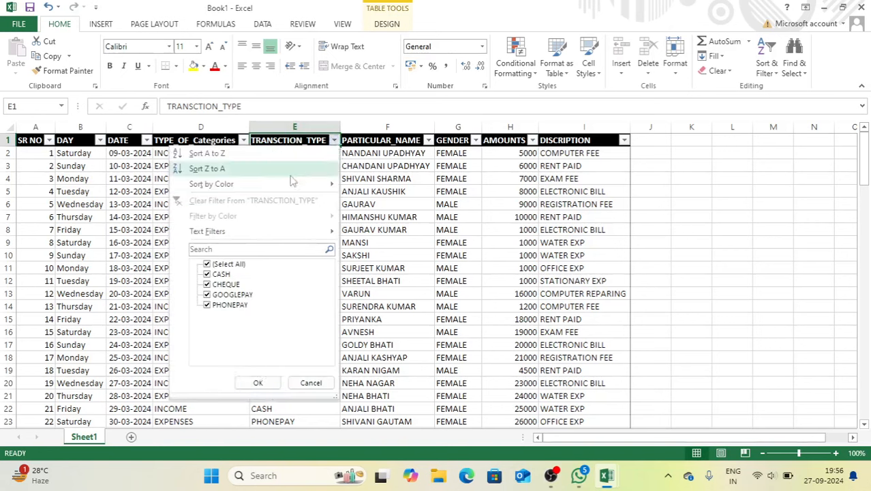
left_click(208, 265)
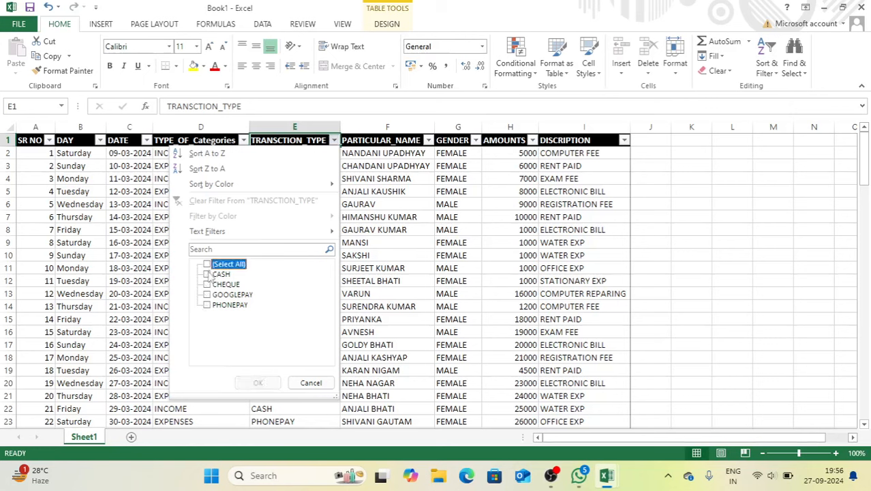
left_click(207, 274)
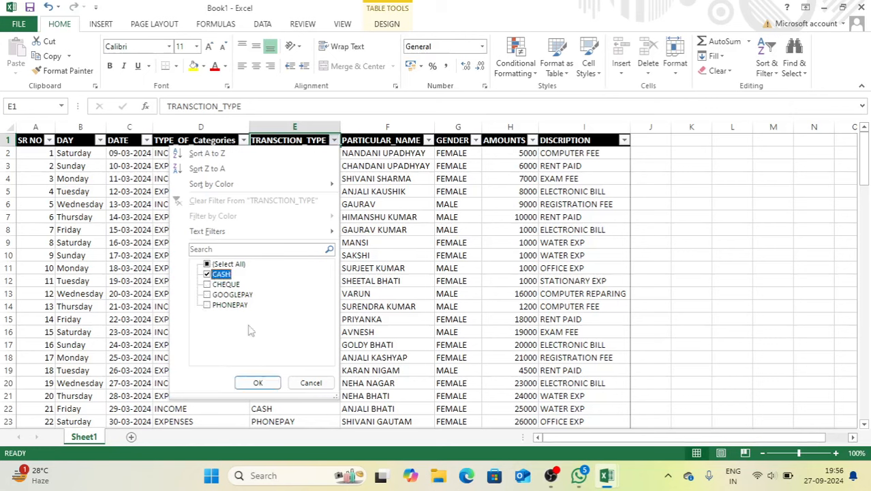
left_click(258, 383)
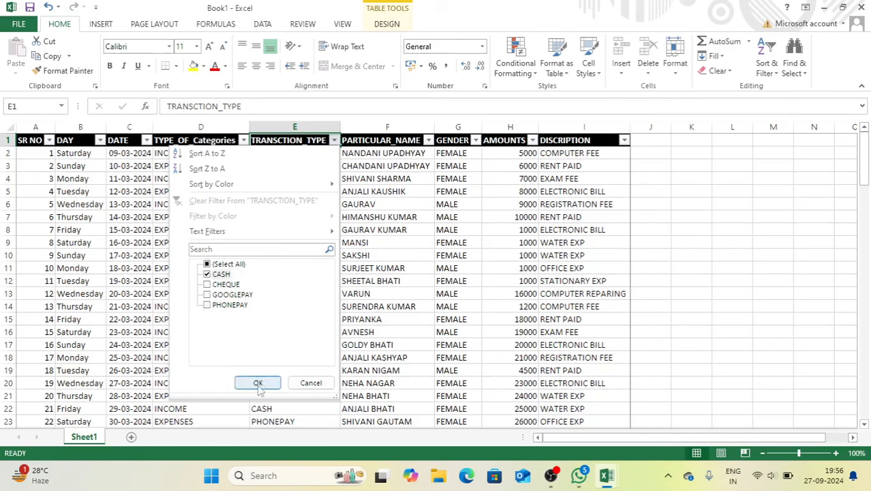
left_click(258, 383)
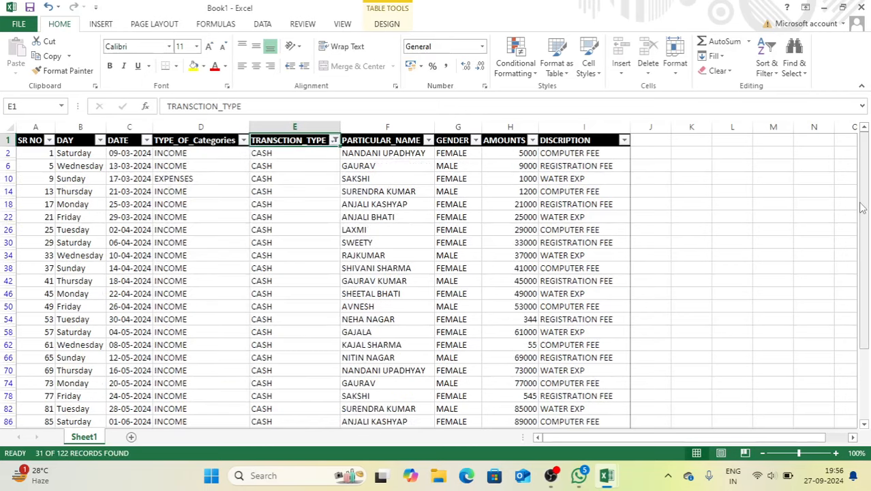
left_click_drag(863, 207, 869, 332)
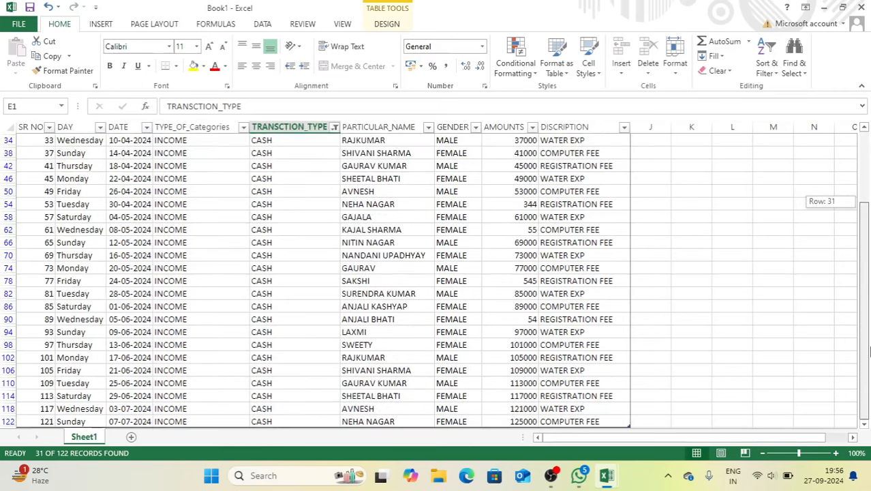
- Clear the CASH filter from the TRANSCTION_TYPE column
left_click_drag(869, 369, 865, 143)
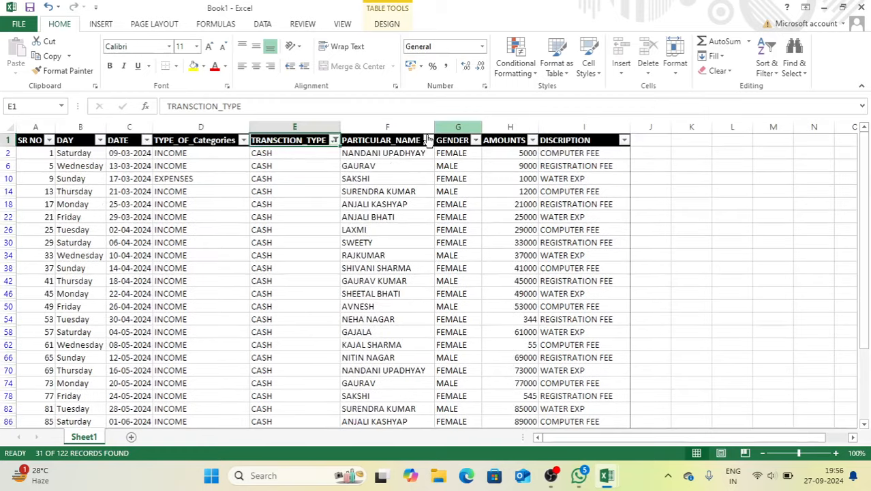
left_click(334, 140)
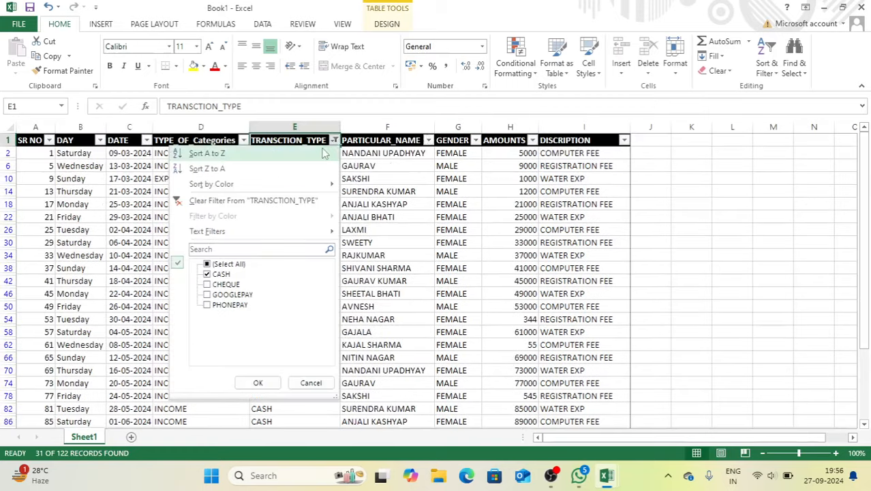
left_click(283, 201)
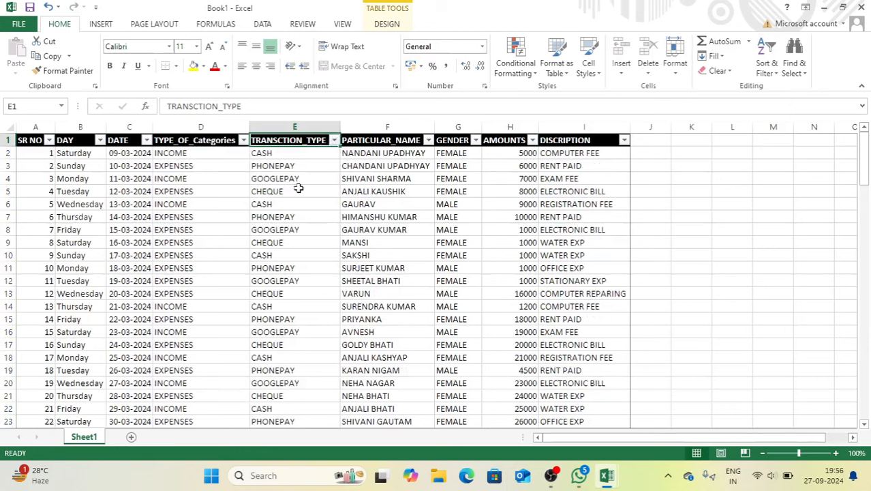
- Filter the TRANSCTION_TYPE column to show only CHEQUE and PHONEPAY records, and clear that filter
left_click(334, 140)
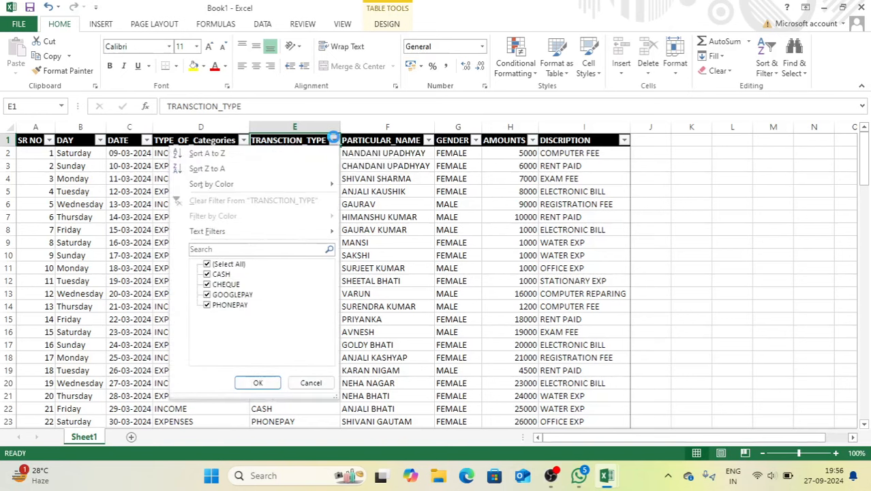
left_click(208, 264)
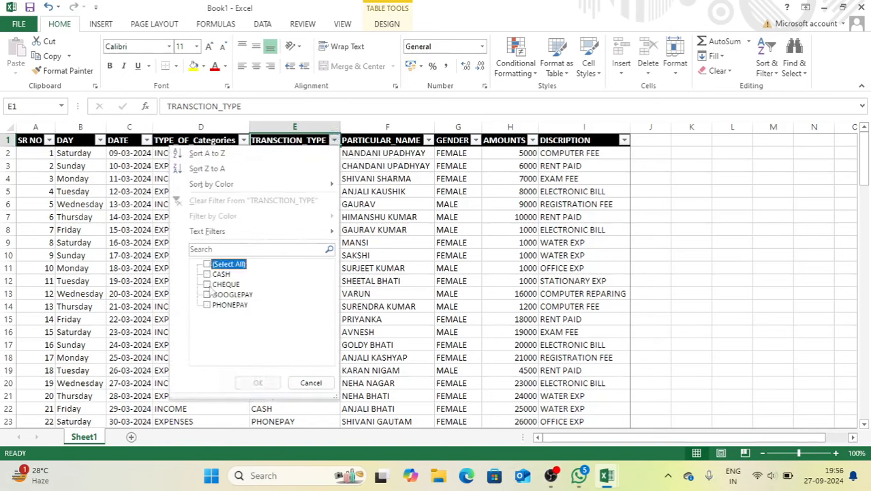
left_click(208, 284)
left_click(208, 304)
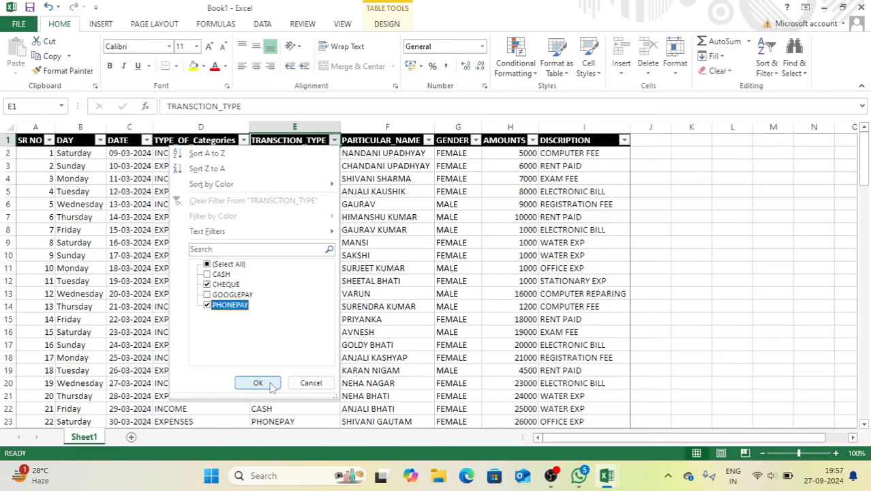
left_click(258, 383)
left_click(334, 140)
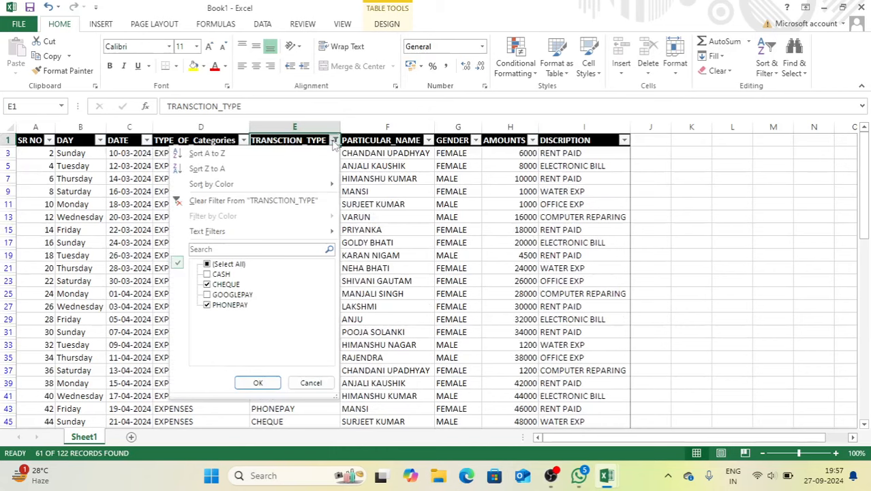
left_click(252, 199)
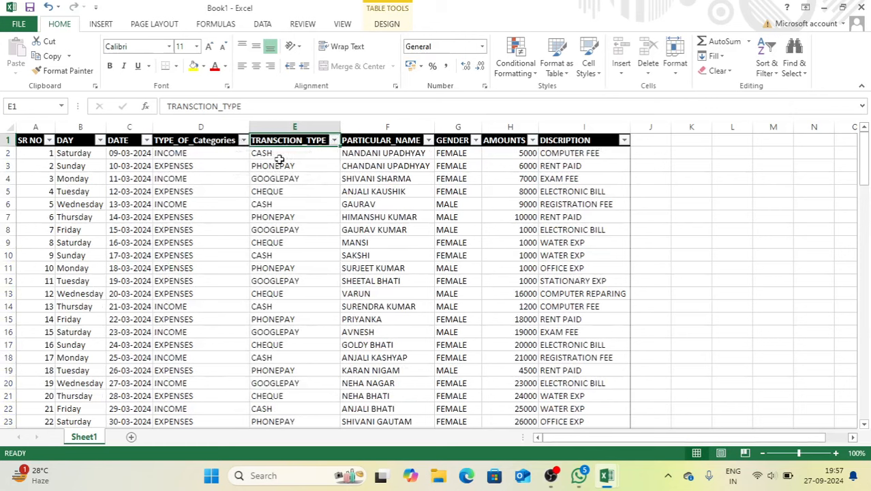
key("Down")
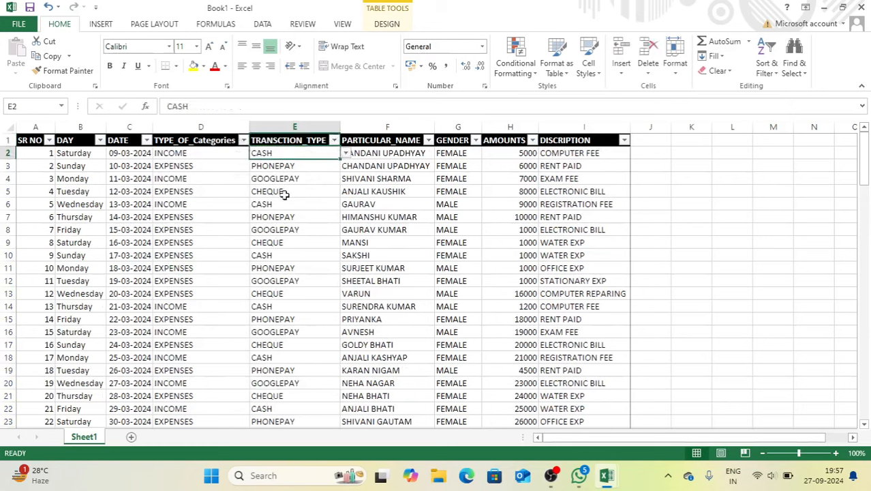
left_click(285, 206)
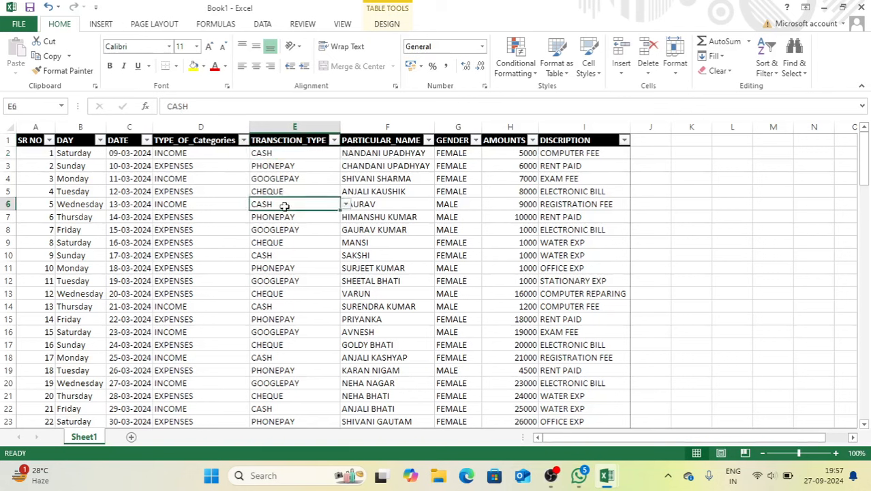
- Filter the TYPE_OF_Categories column to show only INCOME records
left_click(244, 140)
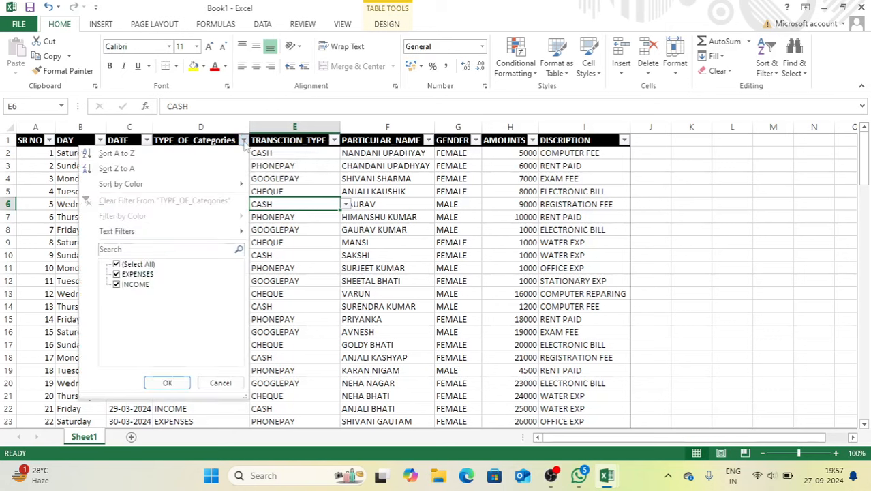
left_click(117, 264)
left_click(117, 284)
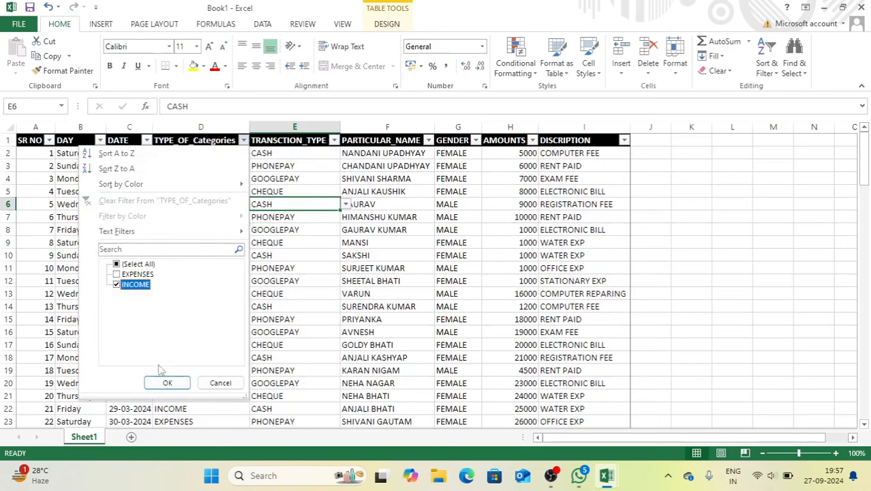
left_click(167, 383)
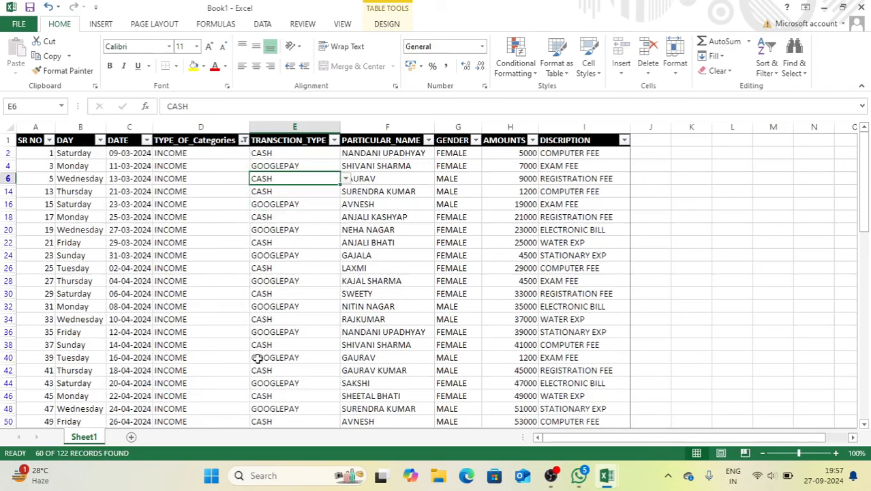
- Narrow the INCOME records to CASH only by filtering the TRANSCTION_TYPE column
left_click(335, 141)
left_click(206, 263)
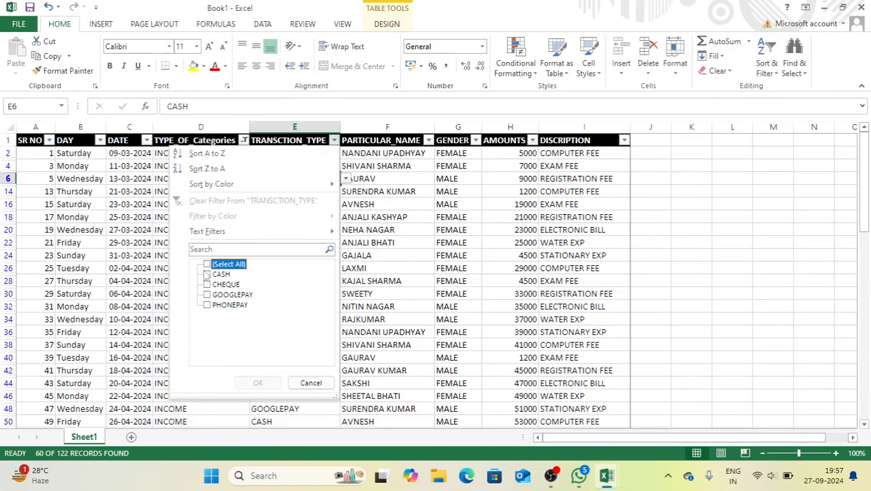
left_click(207, 274)
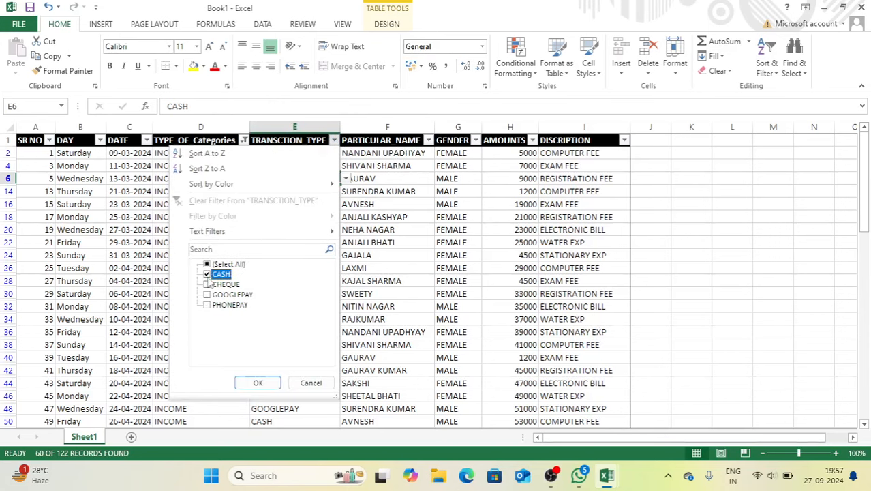
left_click(259, 383)
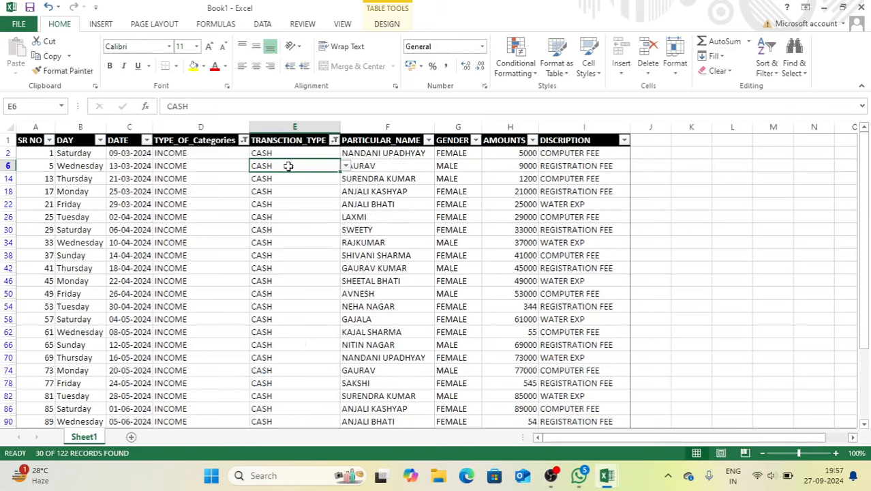
left_click(191, 166)
left_click(296, 166)
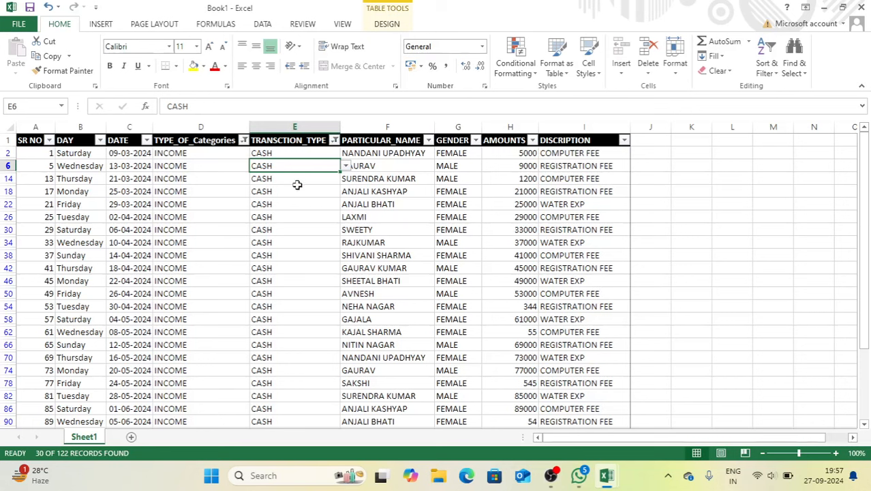
- Filter the GENDER column to show only MALE among the INCOME records paid in CASH
left_click(476, 141)
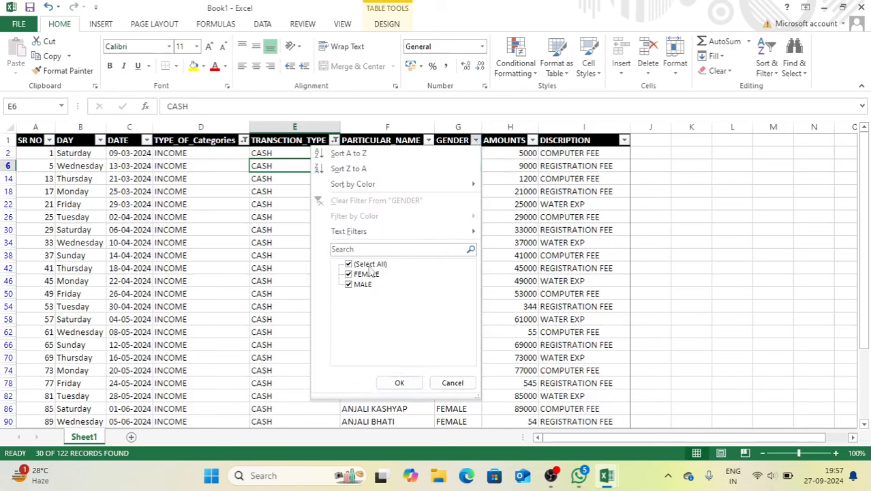
left_click(349, 264)
left_click(350, 284)
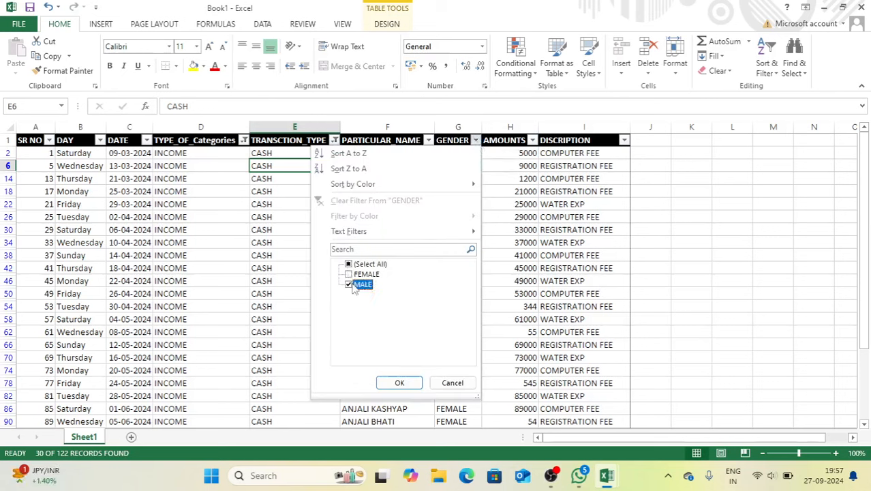
left_click(399, 383)
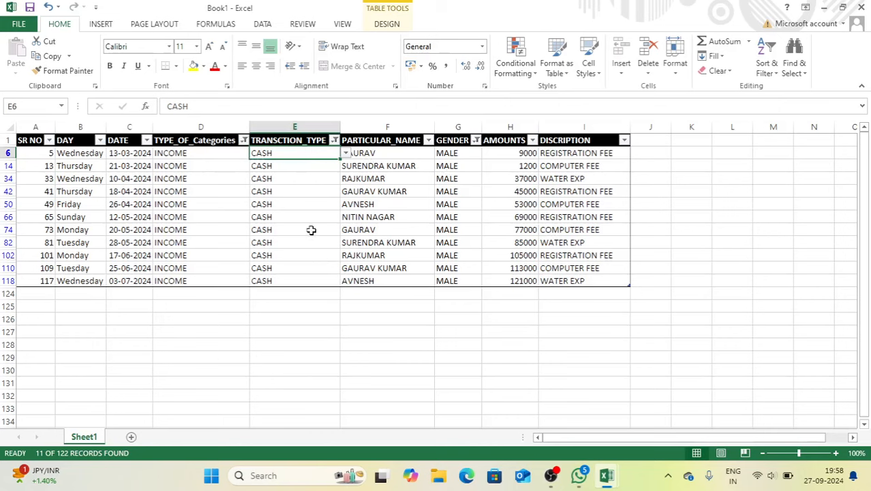
left_click(233, 140)
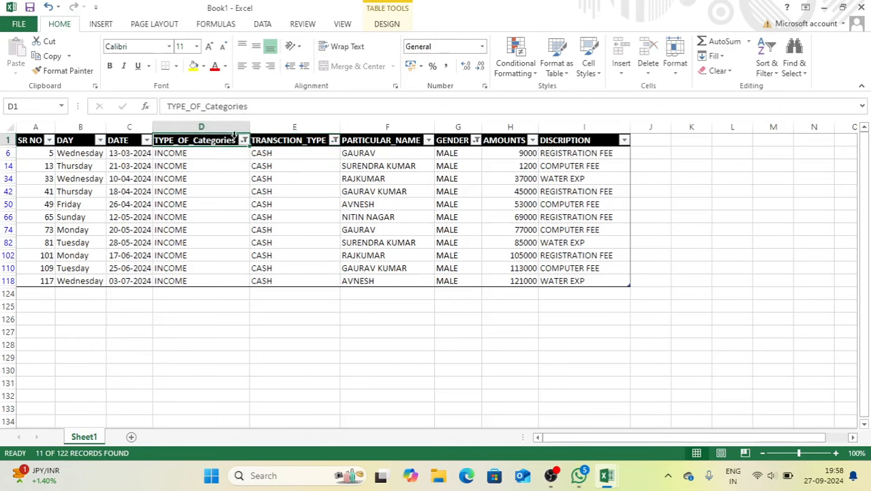
left_click(312, 141)
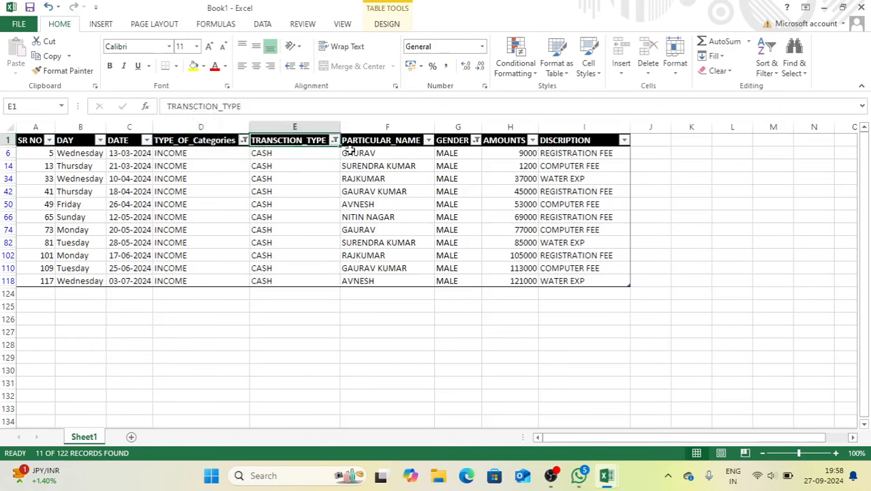
left_click(468, 141)
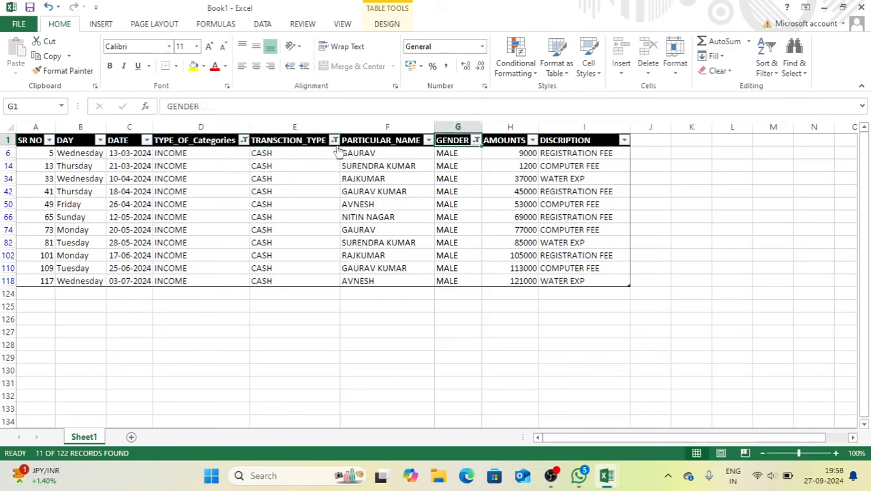
left_click(310, 141)
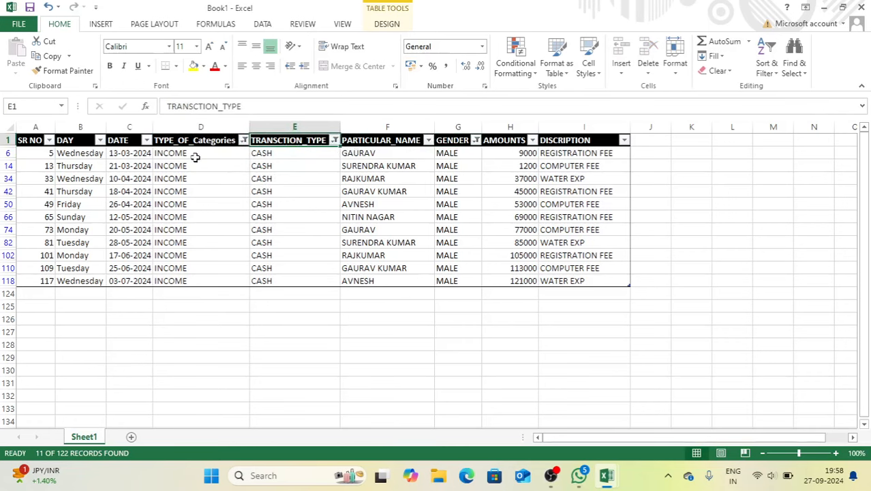
- Switch the TRANSCTION_TYPE filter from CASH to GOOGLEPAY only, keeping the category and gender filters
left_click(334, 141)
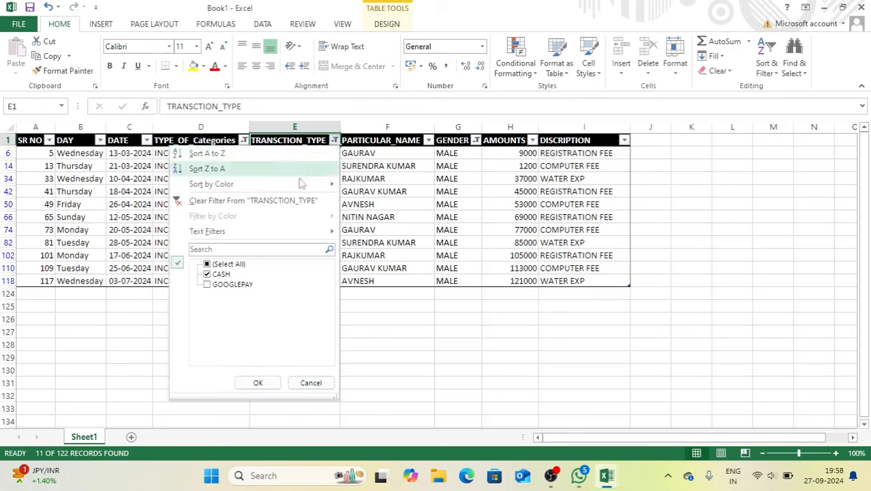
left_click(208, 274)
left_click(207, 284)
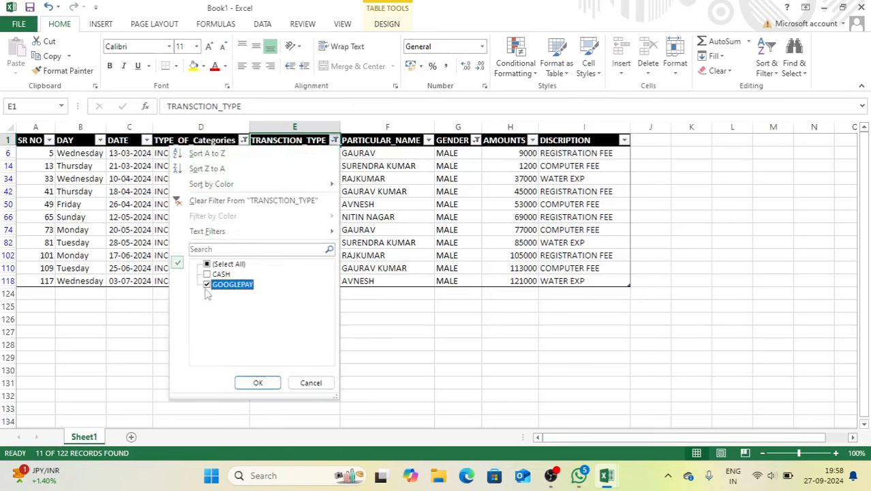
left_click(259, 383)
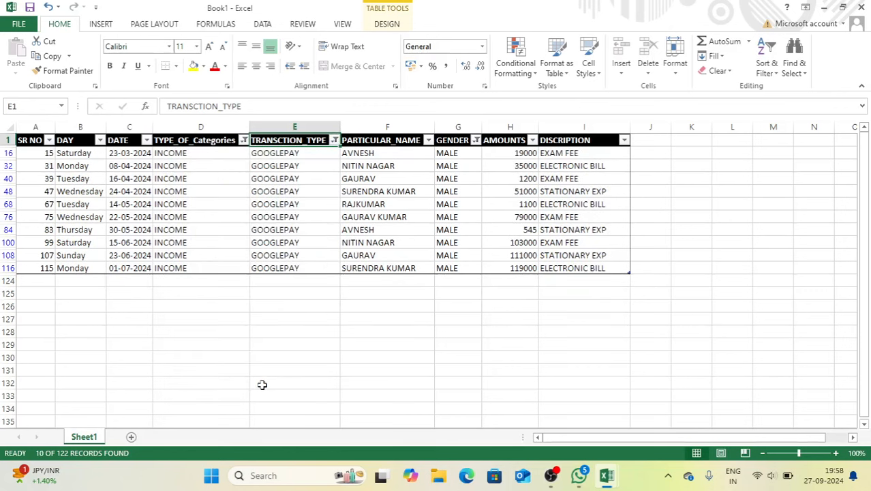
- Switch the GENDER filter to FEMALE only for the GOOGLEPAY income records
left_click(476, 140)
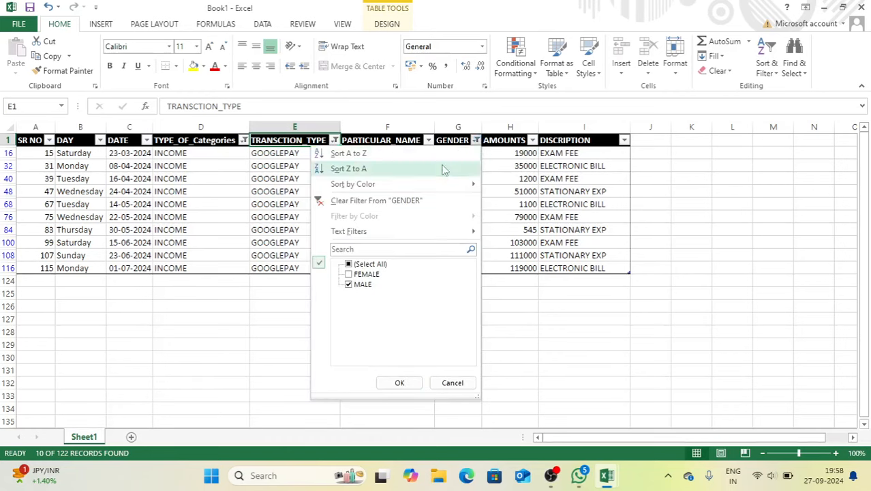
left_click(348, 284)
left_click(400, 382)
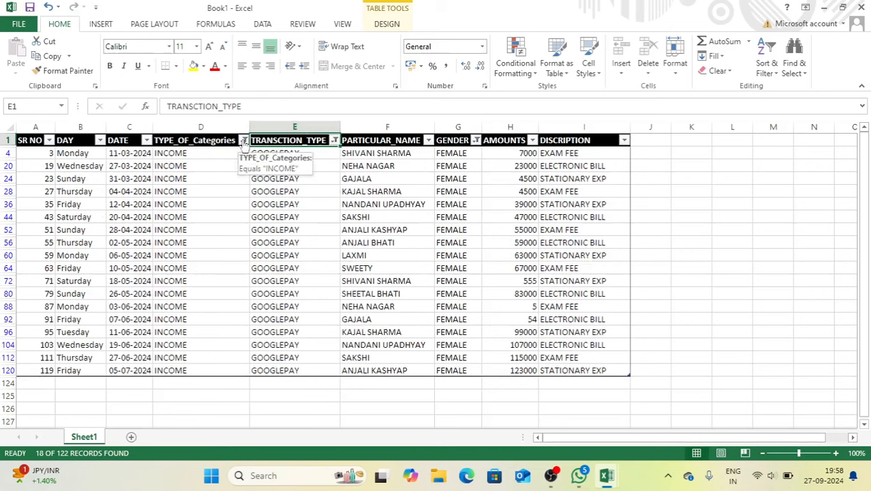
- Switch the TYPE_OF_Categories filter to EXPENSES only, keeping the GOOGLEPAY and FEMALE filters
left_click(243, 141)
left_click(126, 275)
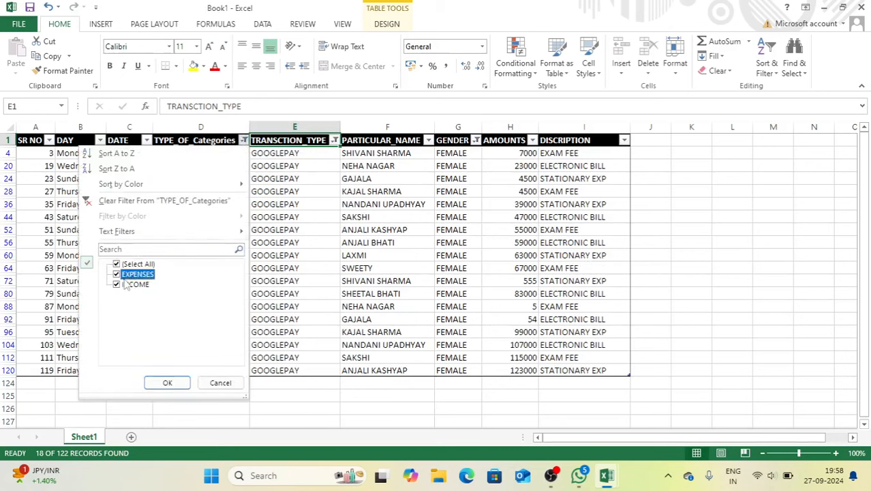
left_click(123, 285)
left_click(167, 383)
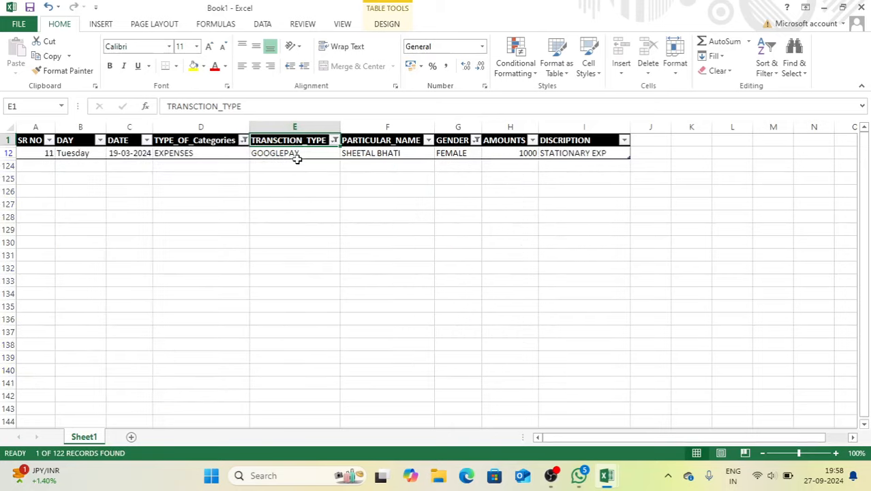
- Switch the GENDER filter to MALE only for the GOOGLEPAY expense records
left_click(476, 140)
left_click(349, 285)
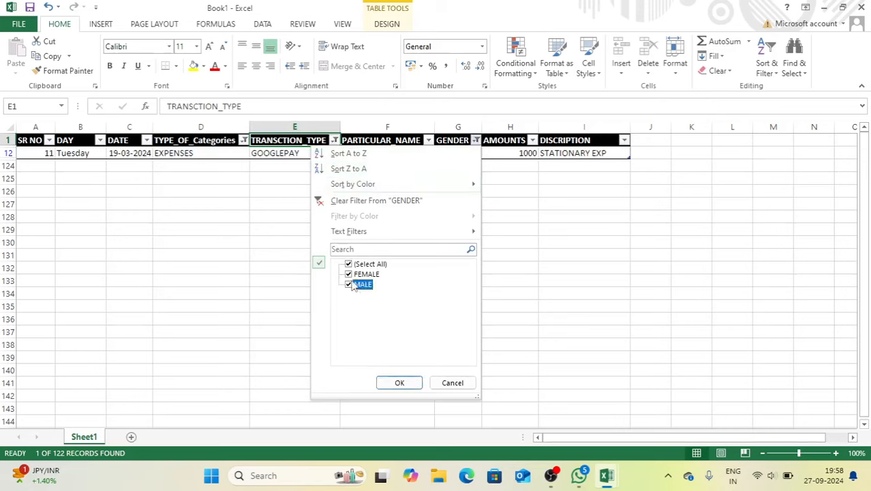
left_click(349, 274)
left_click(397, 385)
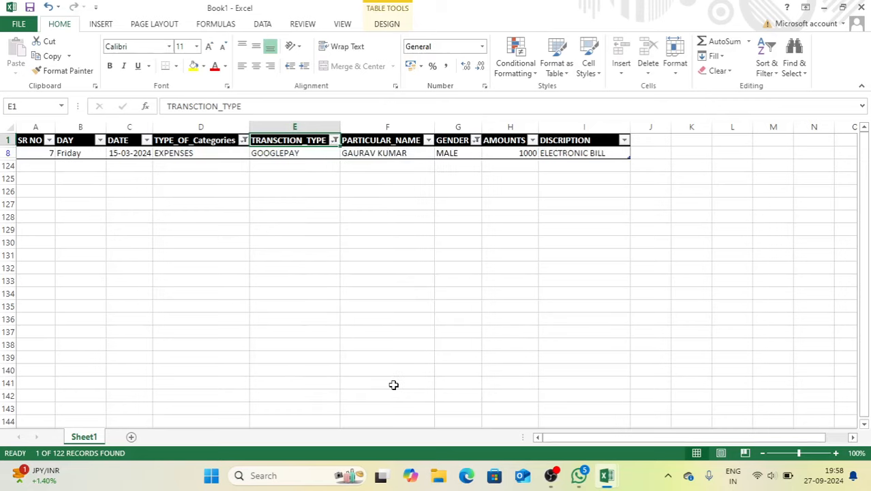
- Switch the TRANSCTION_TYPE filter to CHEQUE only for the male expense records
left_click(334, 141)
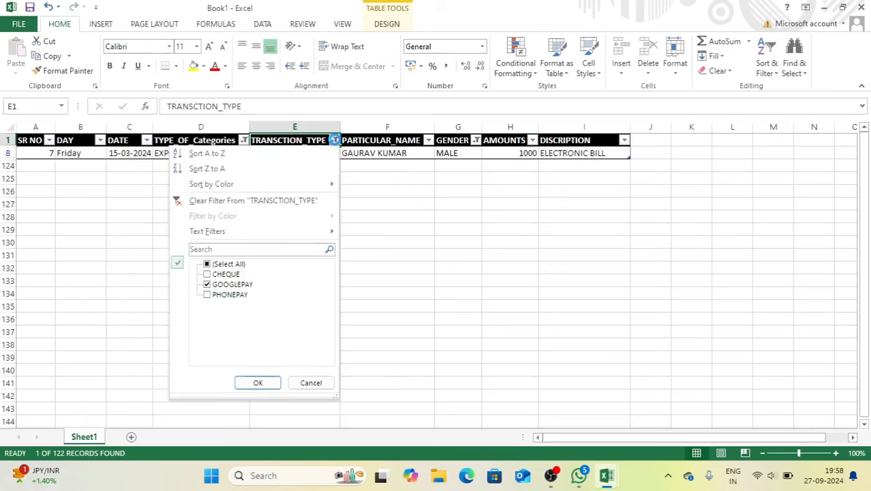
left_click(207, 274)
left_click(207, 284)
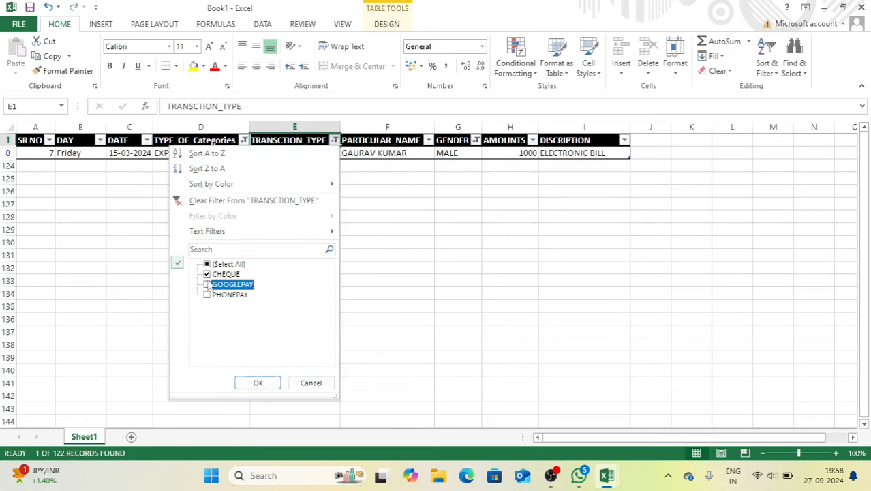
left_click(258, 383)
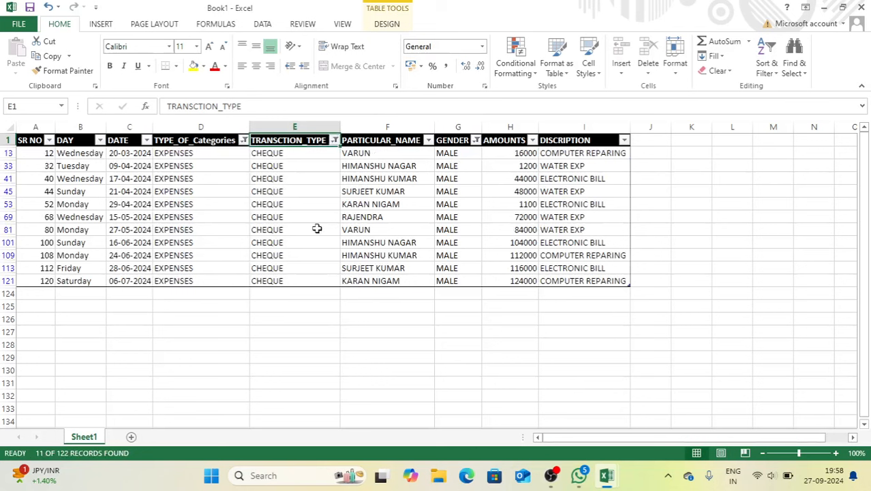
left_click(321, 277)
left_click(321, 308)
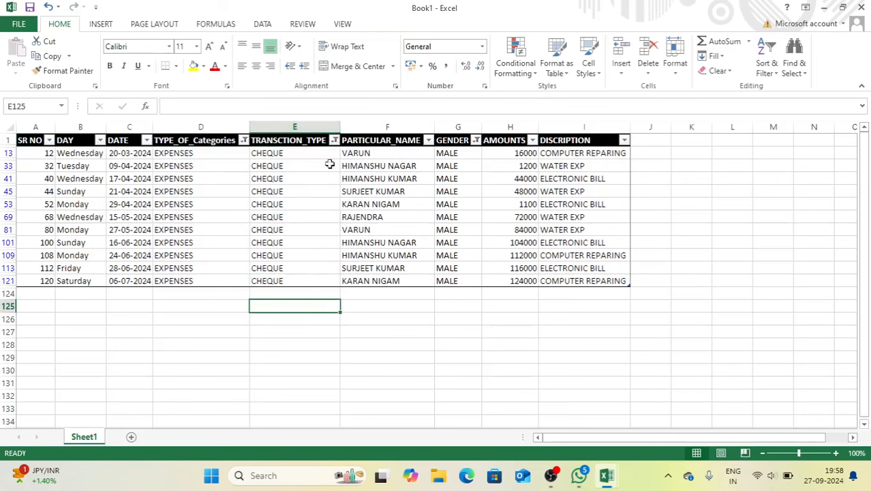
- Clear the filters from the TYPE_OF_Categories, TRANSCTION_TYPE and GENDER columns
left_click(242, 141)
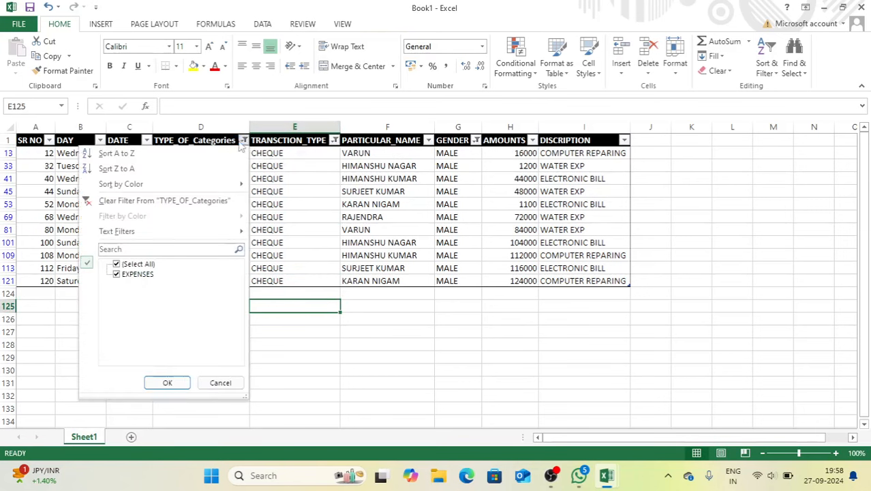
left_click(183, 199)
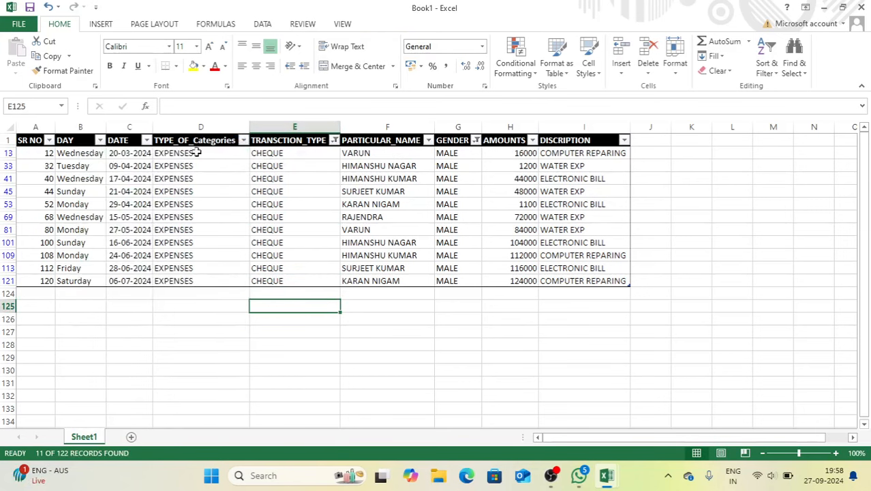
left_click(334, 140)
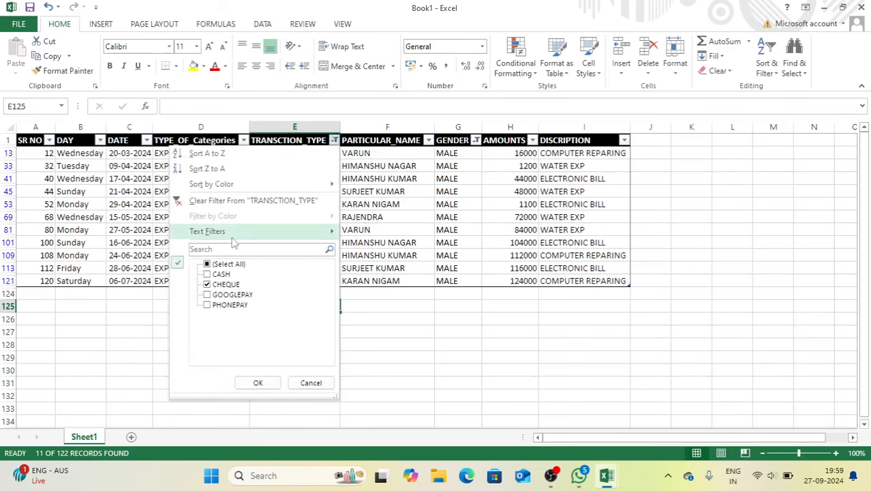
left_click(263, 200)
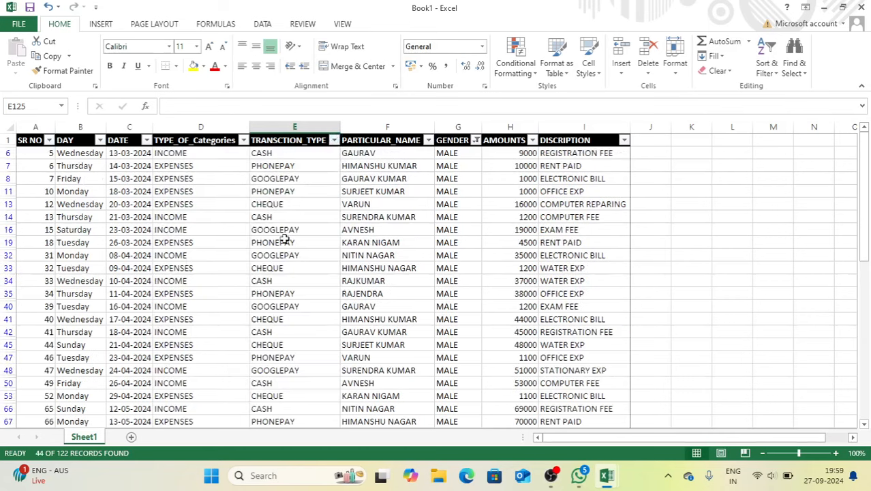
left_click(476, 141)
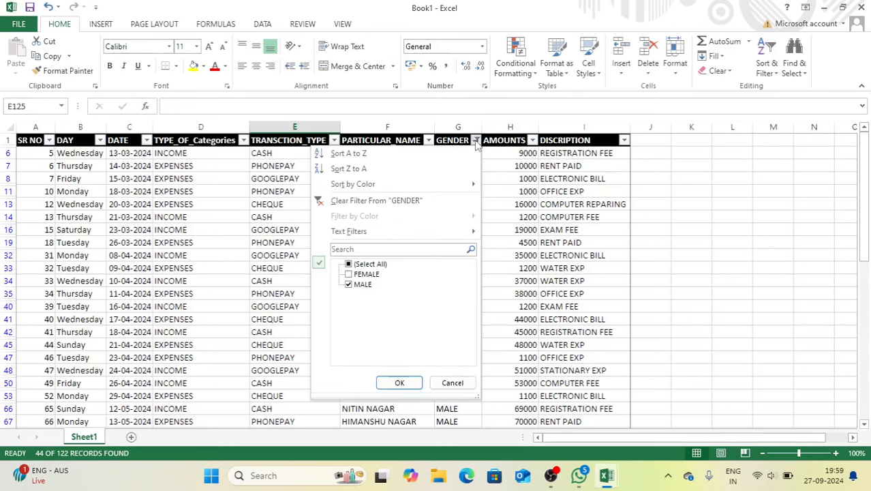
left_click(391, 202)
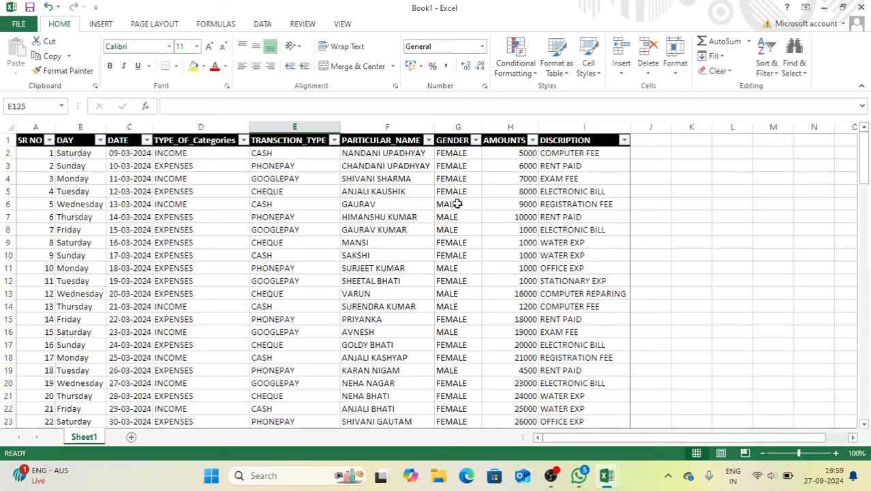
- Filter the AMOUNTS column by searching for 5000 and keeping all matching values
left_click(503, 140)
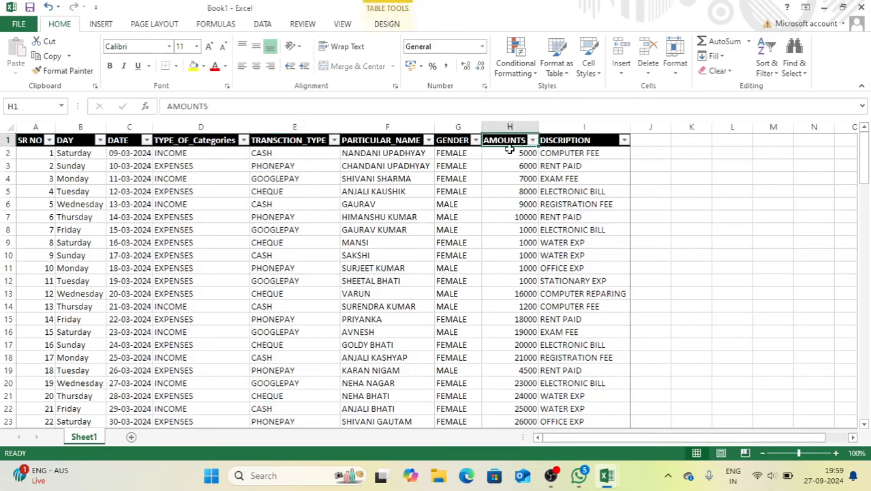
left_click(517, 192)
left_click(524, 154)
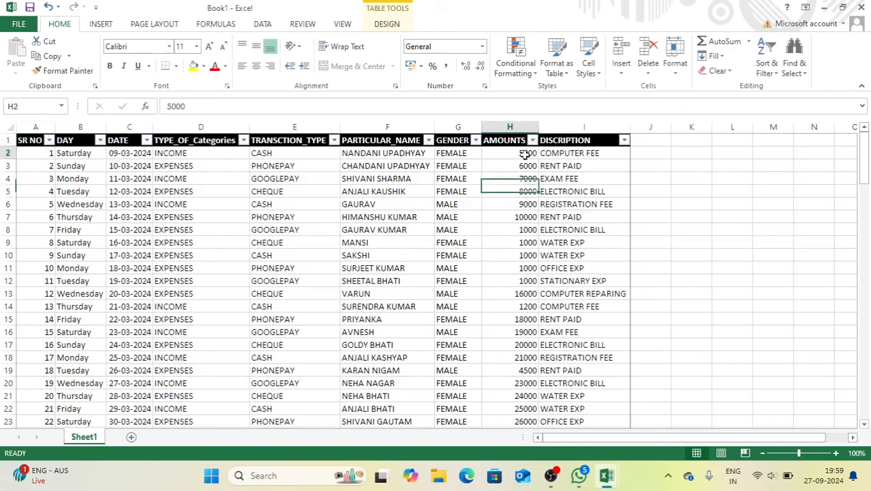
left_click(510, 280)
left_click(517, 306)
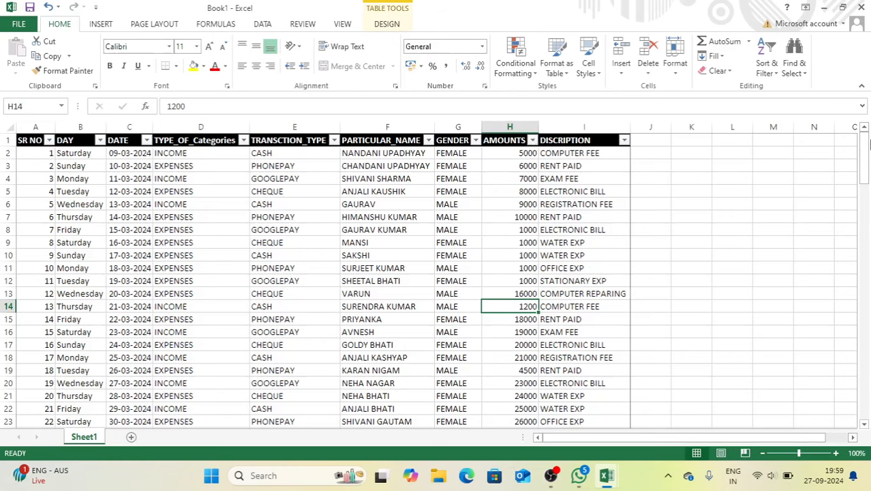
mouse_move(869, 144)
left_mouse_down()
mouse_move(869, 297)
mouse_move(869, 140)
left_mouse_up()
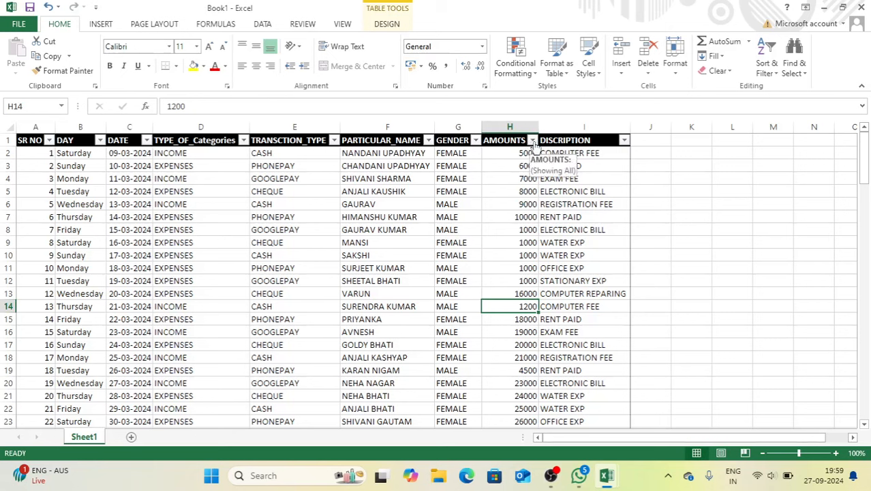
left_click(532, 141)
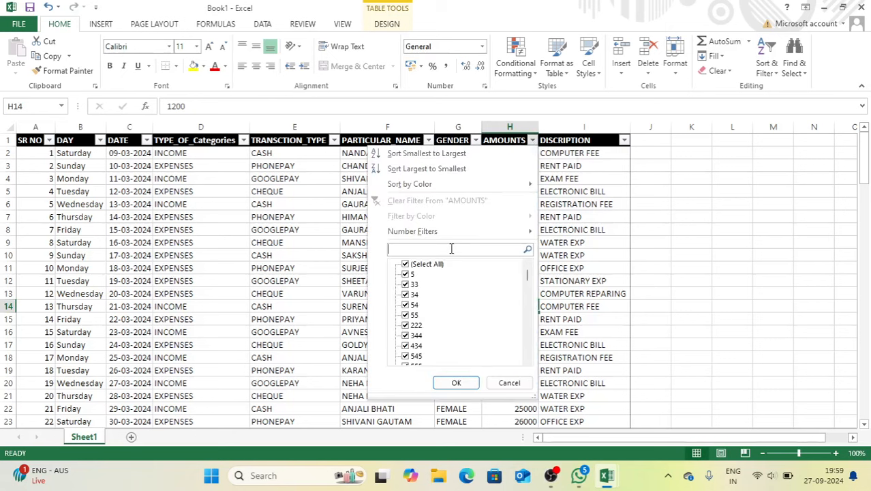
left_click(451, 249)
type("5000")
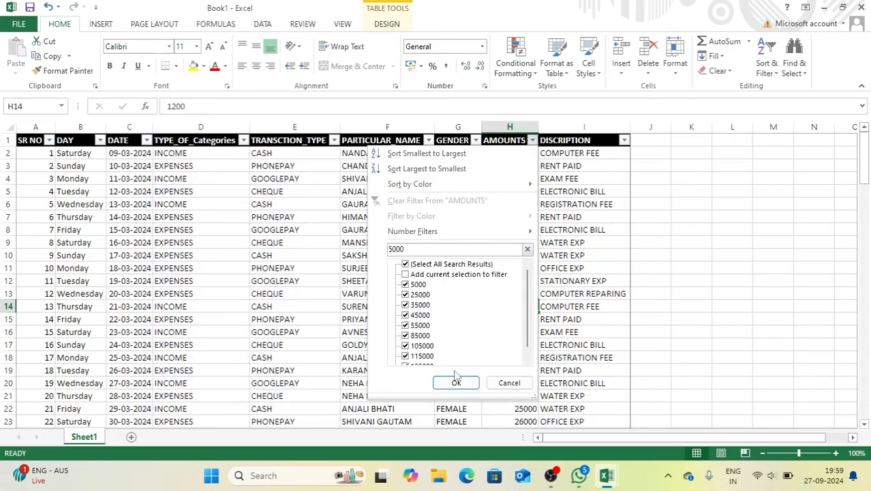
left_click(456, 381)
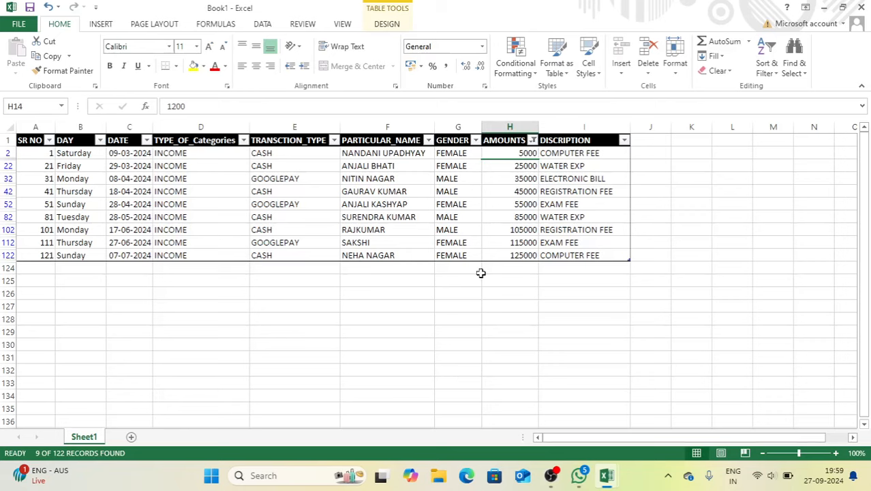
- Clear the AMOUNTS search filter and apply a number filter for amounts less than 5000
left_click(533, 141)
left_click(451, 201)
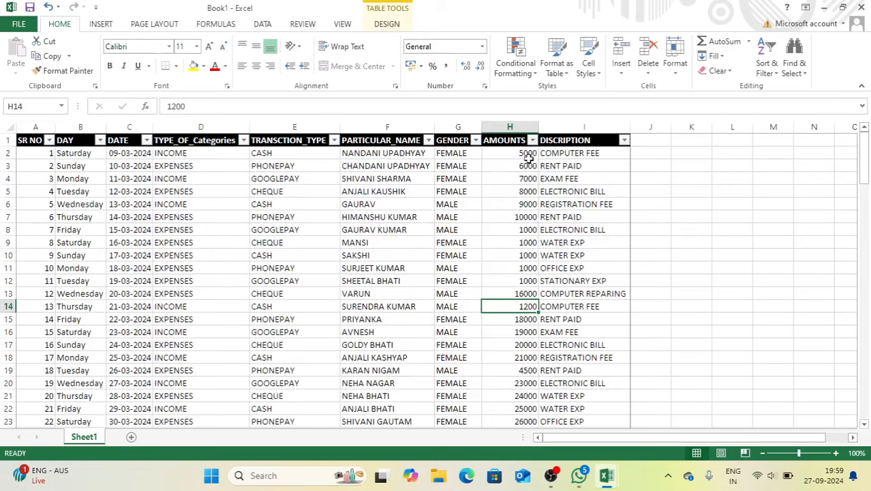
left_click(532, 141)
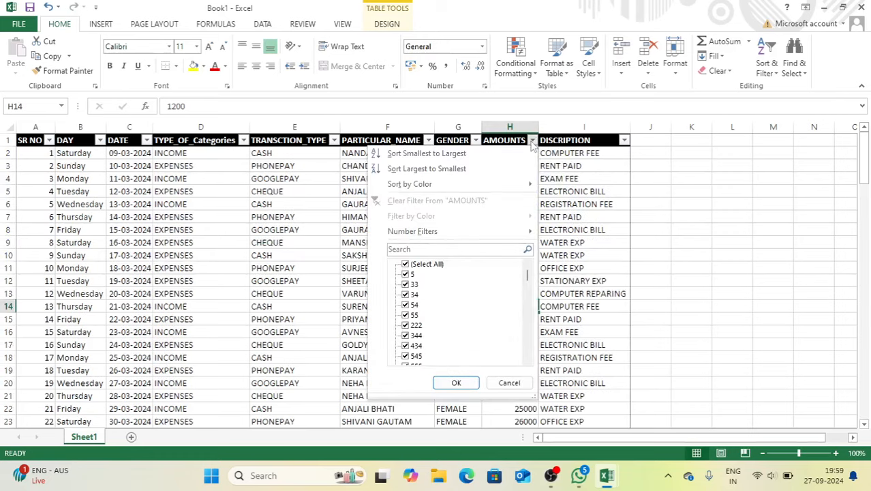
mouse_move(437, 232)
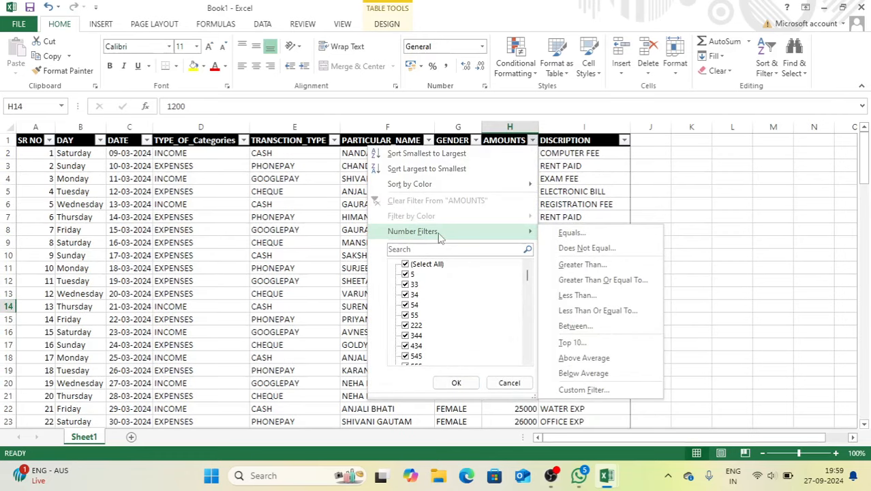
left_click(579, 295)
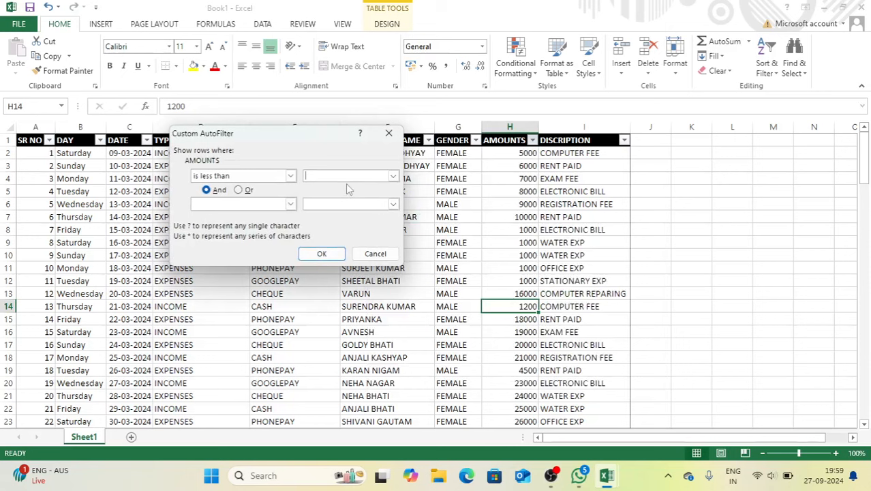
type("5")
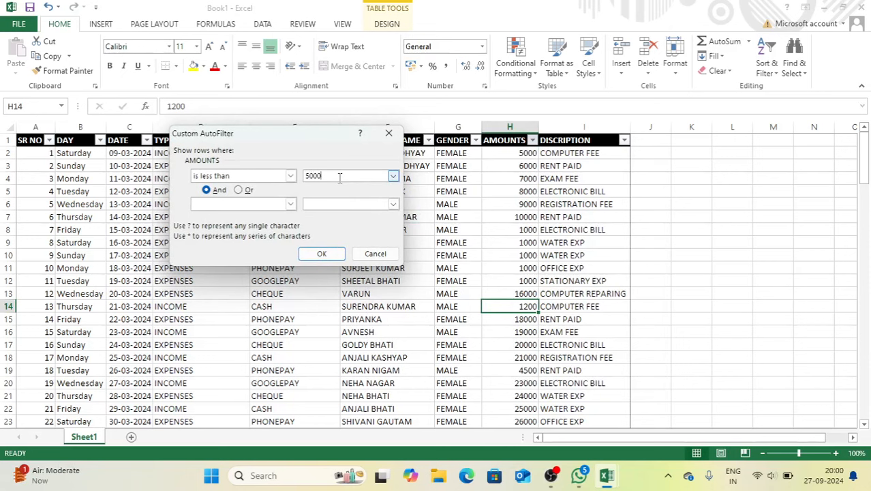
type("000")
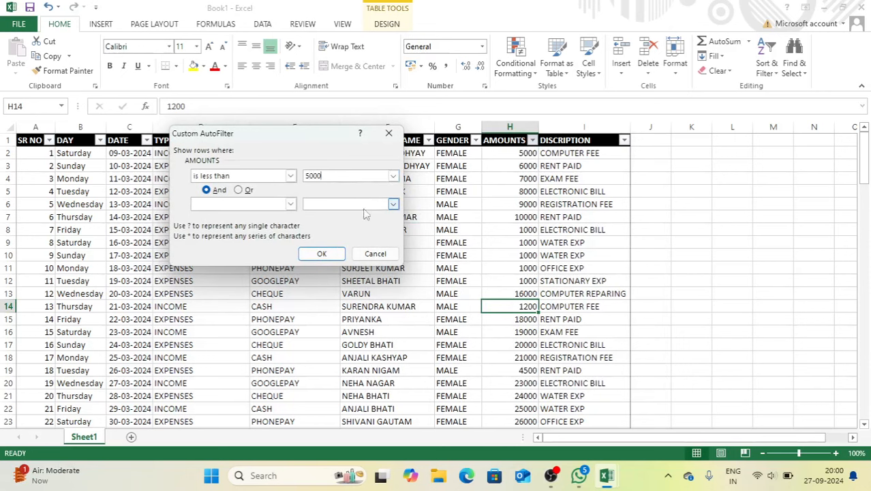
left_click(331, 254)
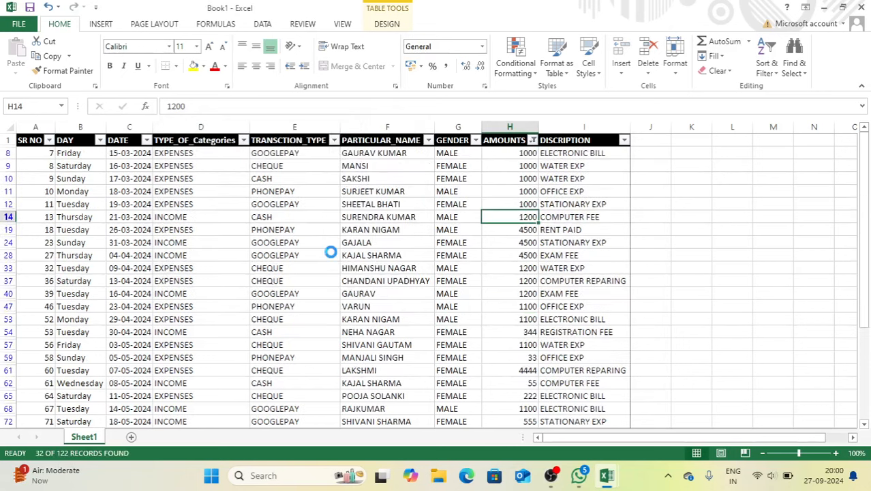
- Look down the AMOUNTS column to check the values in the filtered records
left_click(526, 157)
key("Down")
key("Down")
key("Down")
key("Down")
key("Down")
key("Down")
key("Down")
key("Down")
key("Down")
key("Down")
key("Down")
key("Down")
key("Down")
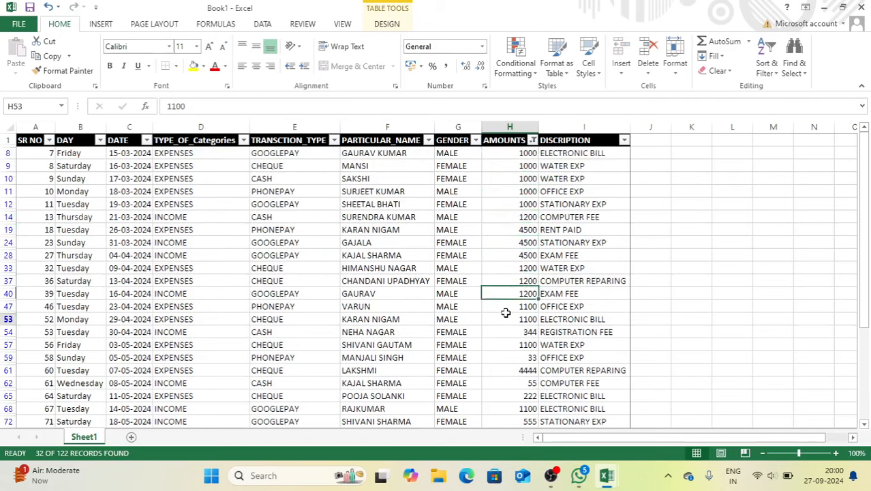
left_click_drag(868, 249, 869, 230)
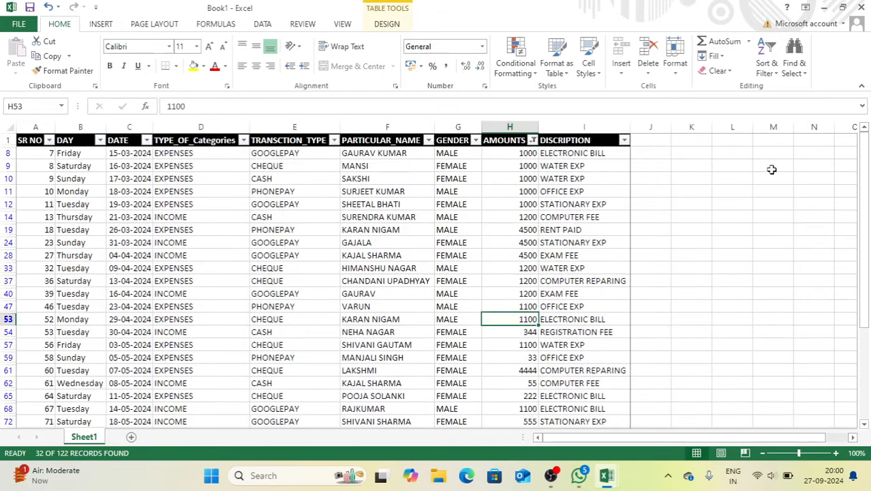
- Change the AMOUNTS number filter to between 5000 and 8000, and check the amounts of the remaining records
left_click(532, 140)
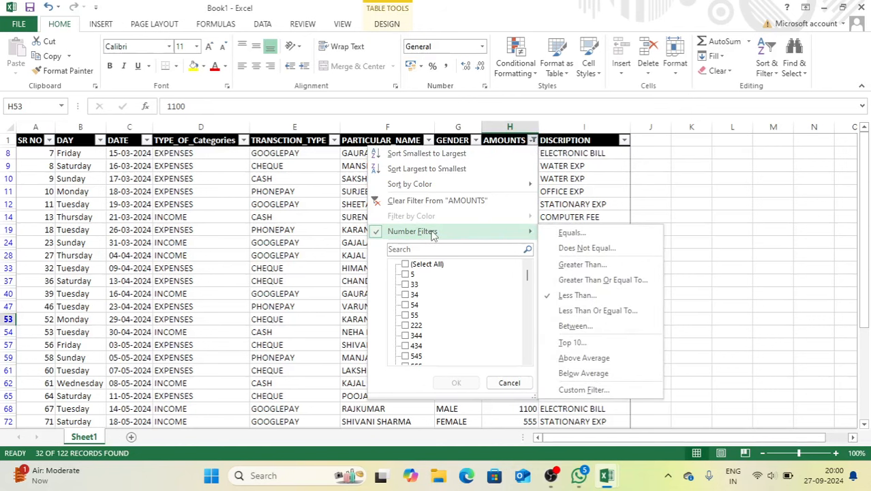
left_click(577, 327)
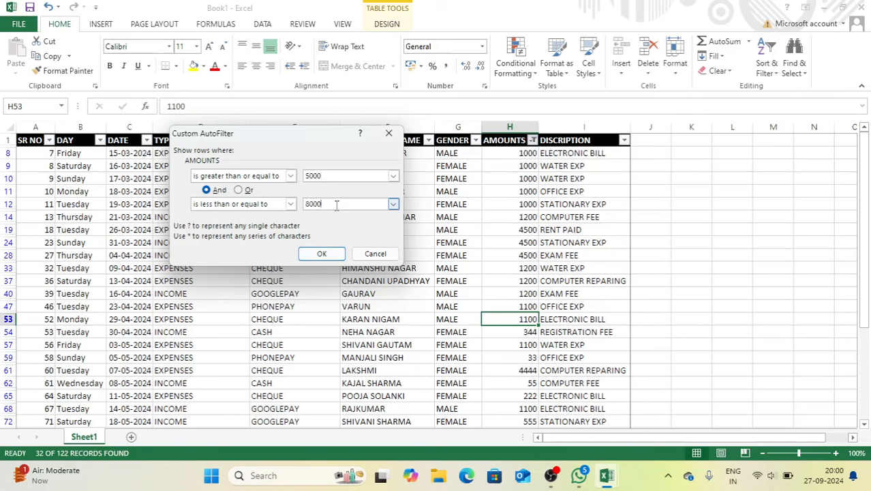
left_click(318, 253)
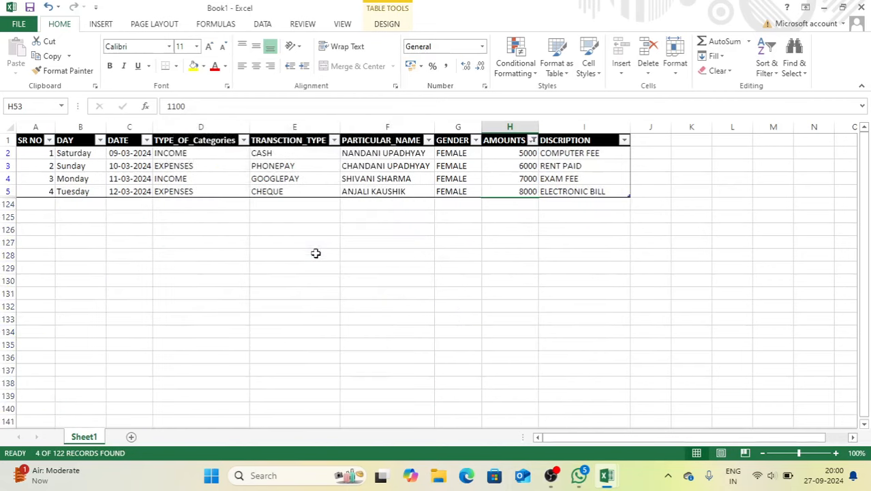
left_click(521, 190)
left_click(518, 152)
left_click_drag(518, 161, 518, 205)
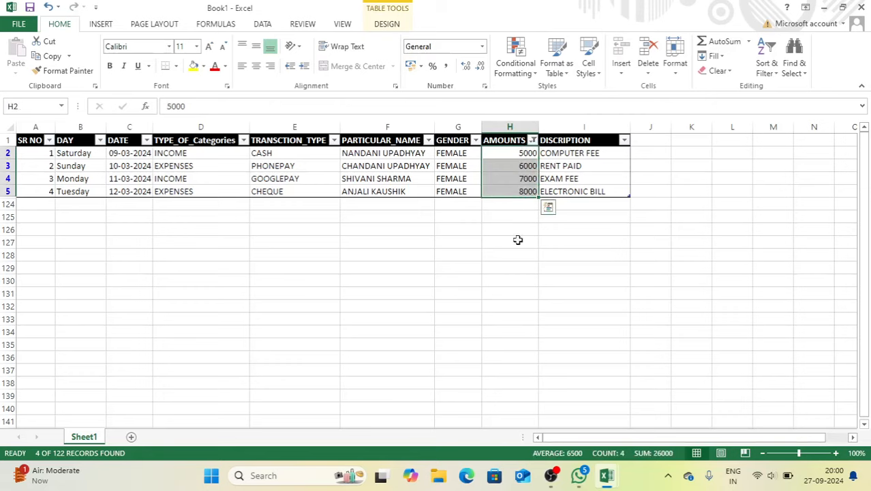
left_click(513, 218)
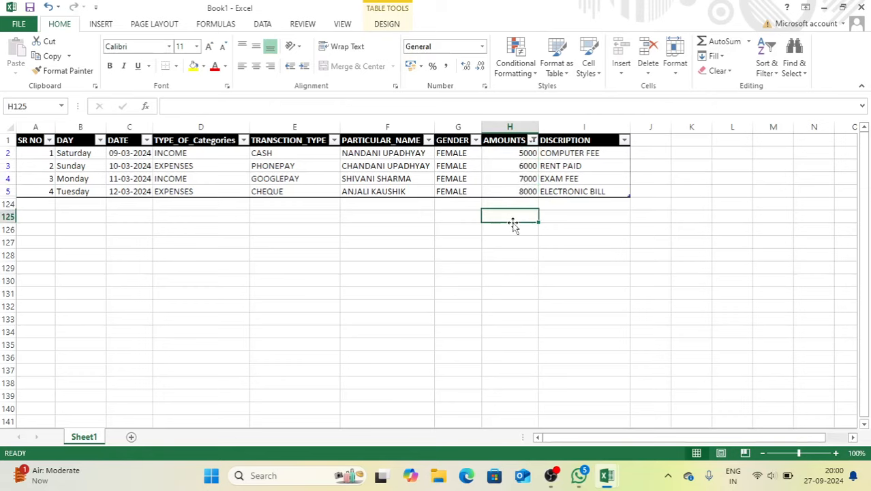
- Clear the AMOUNTS filter and apply a Top 10 number filter showing the top 10 items
left_click(532, 141)
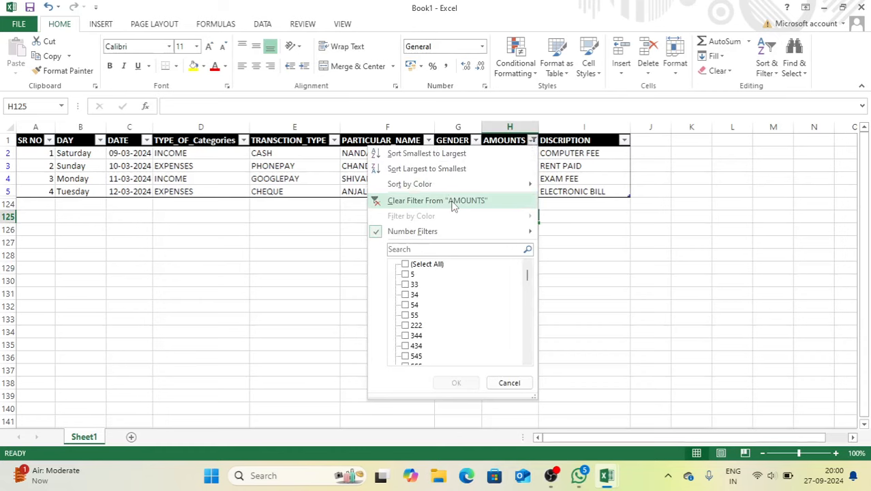
left_click(454, 201)
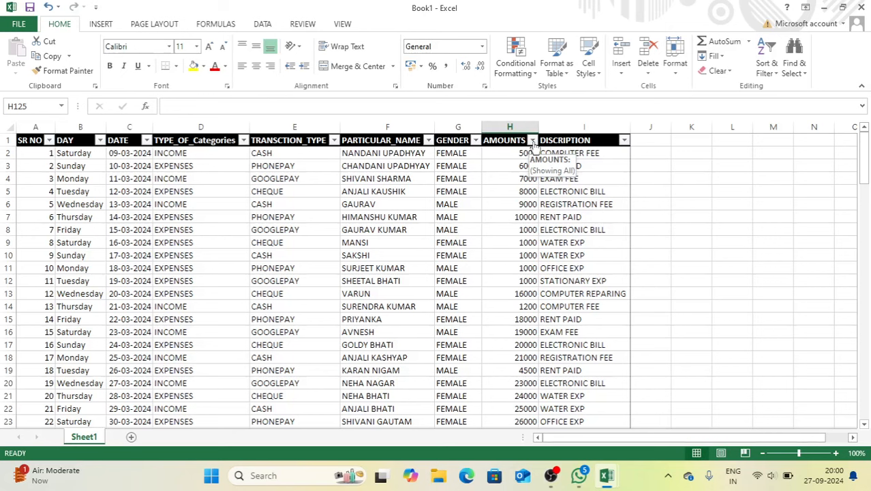
left_click(533, 141)
mouse_move(444, 232)
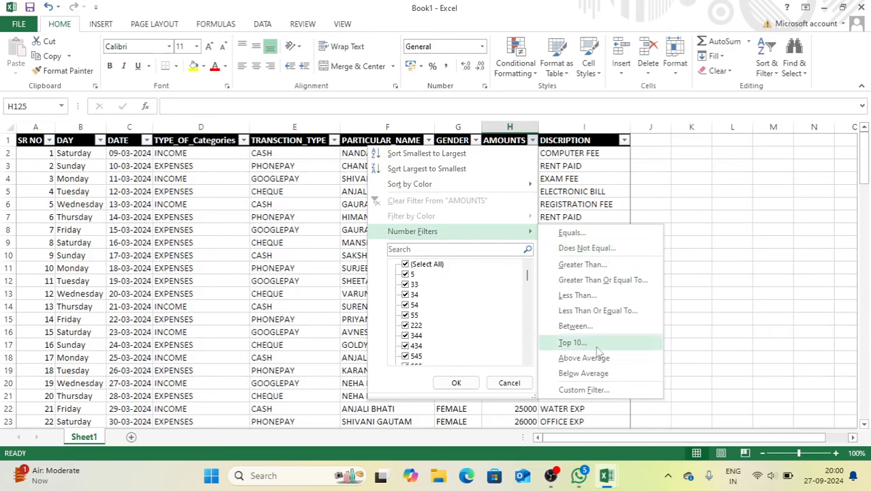
left_click(573, 342)
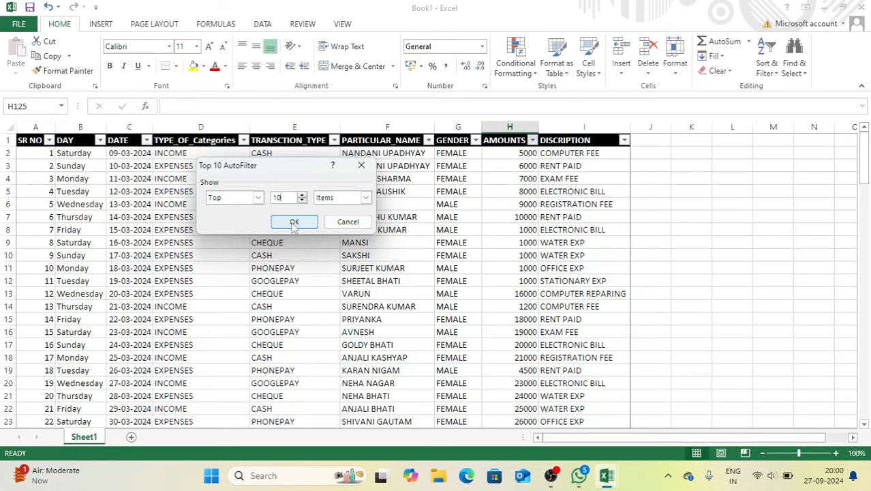
left_click(294, 222)
left_click(510, 228)
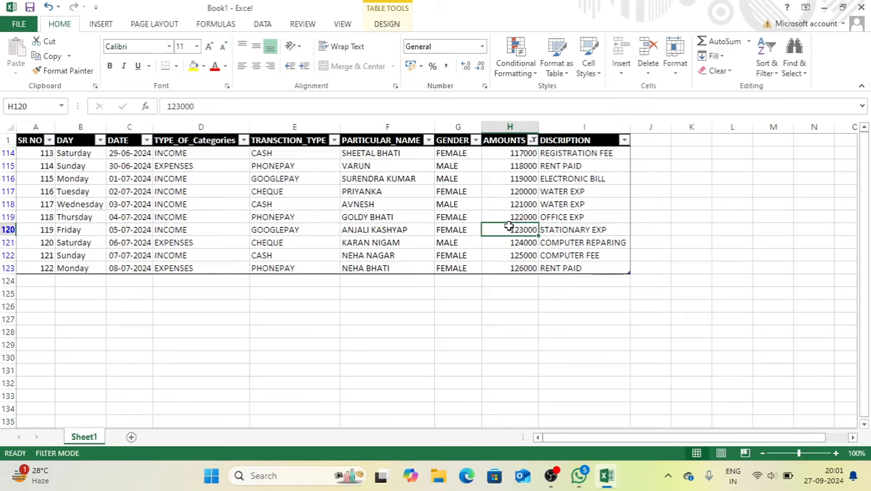
left_click(526, 150)
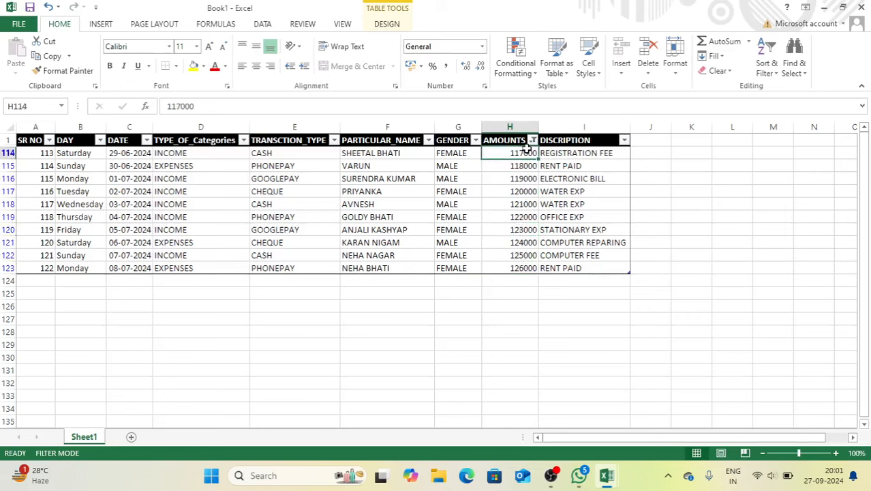
- Clear the Top 10 filter from AMOUNTS and apply a number filter for amounts that do not equal 5000
left_click(532, 140)
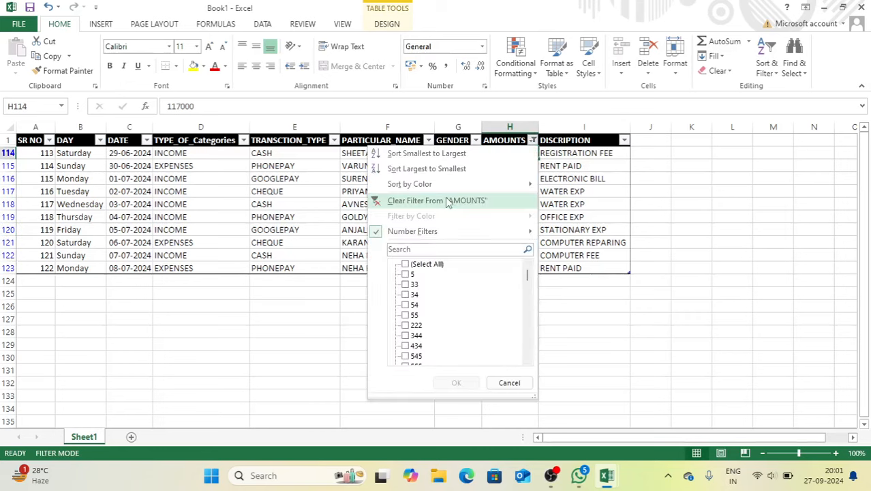
left_click(409, 201)
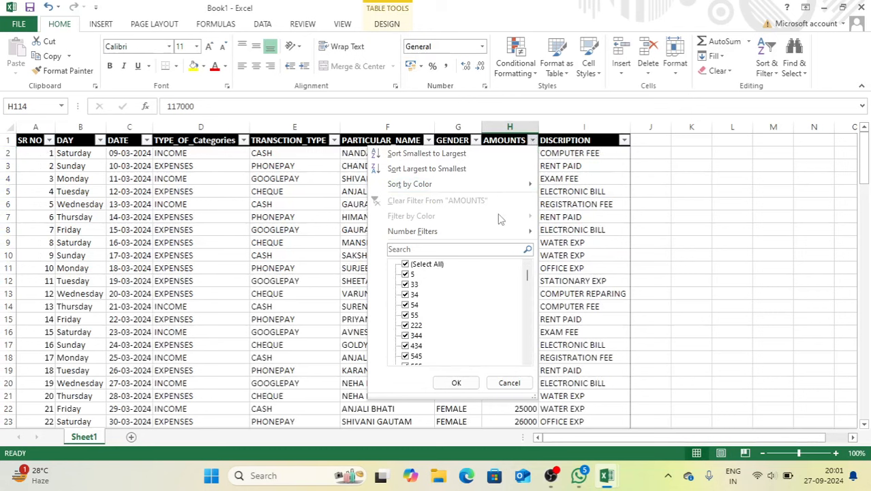
mouse_move(518, 231)
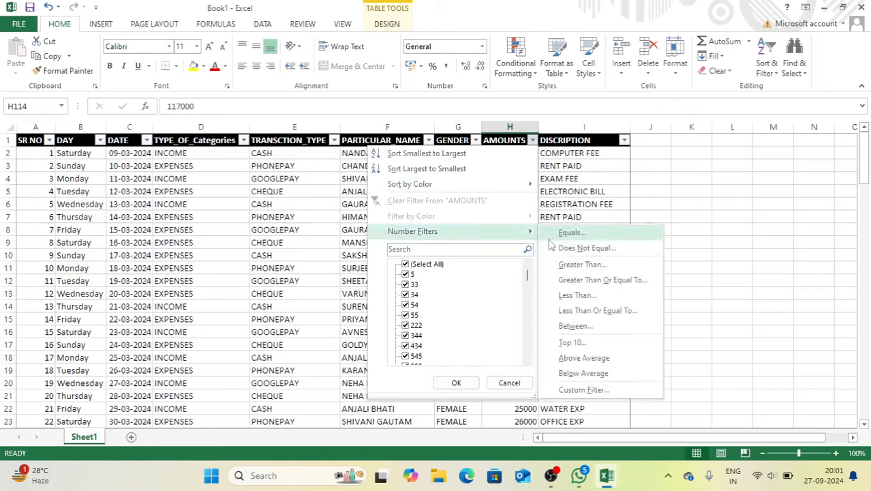
left_click(585, 248)
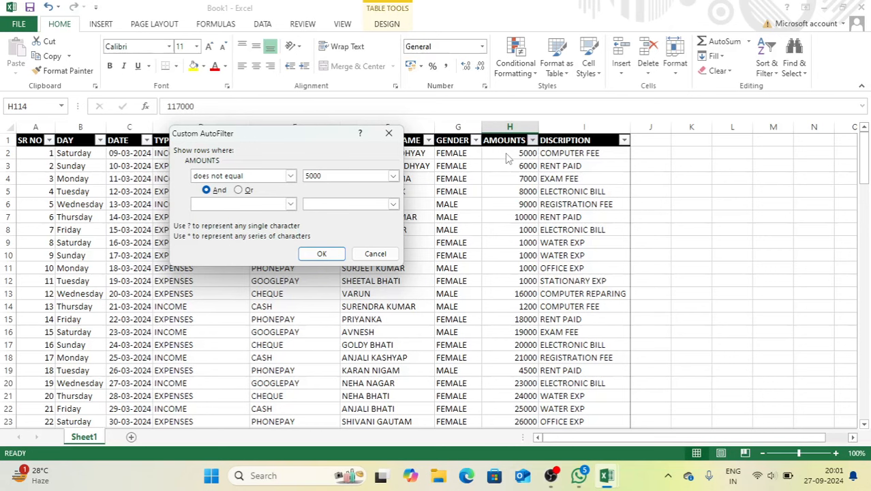
left_click(322, 255)
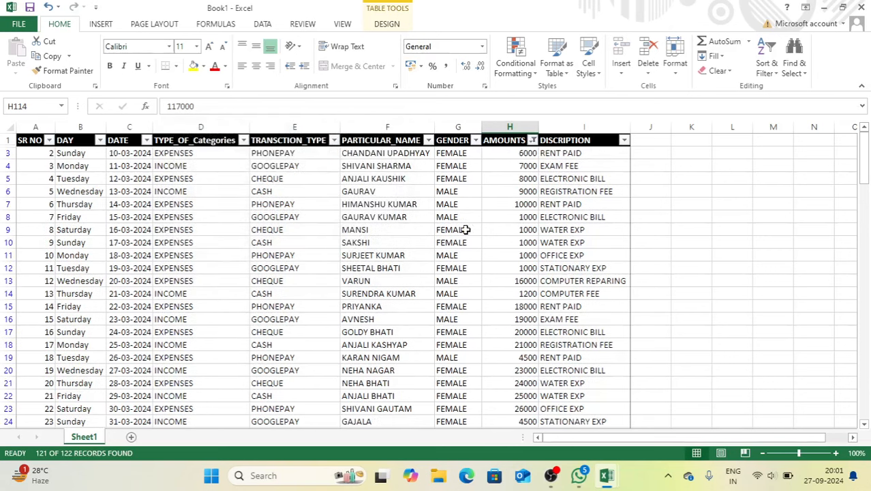
- Check the amounts in the remaining records and clear the AMOUNTS filter
left_click(508, 255)
left_click(510, 306)
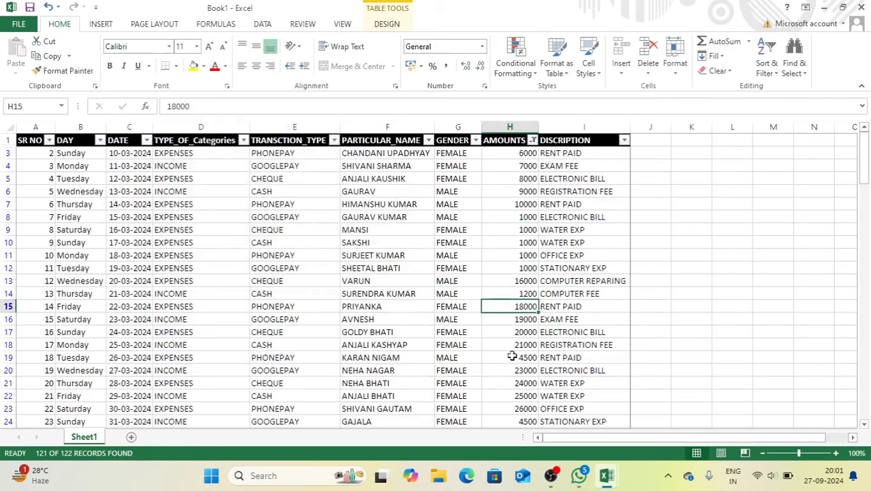
left_click(515, 382)
left_click_drag(863, 169, 869, 106)
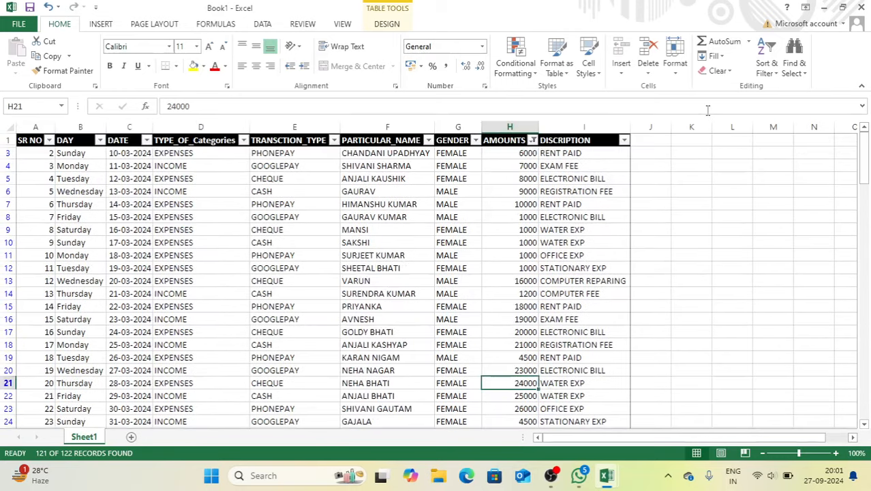
left_click(533, 139)
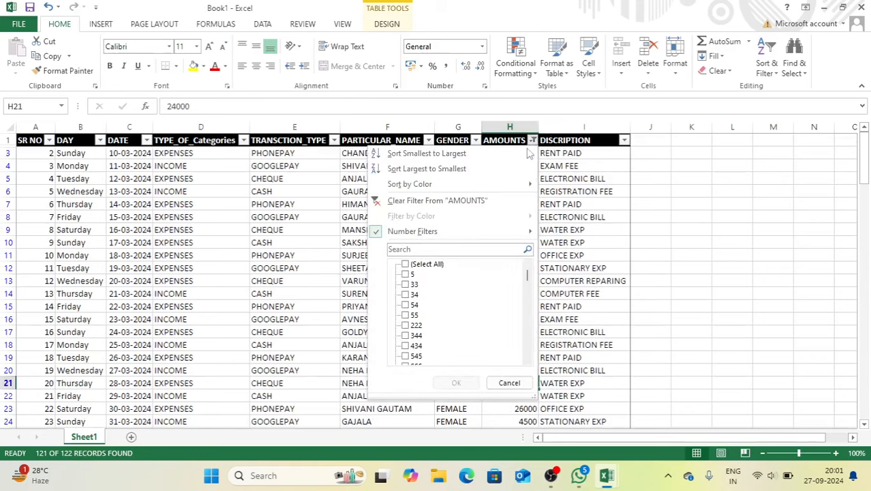
left_click(470, 202)
left_click(533, 141)
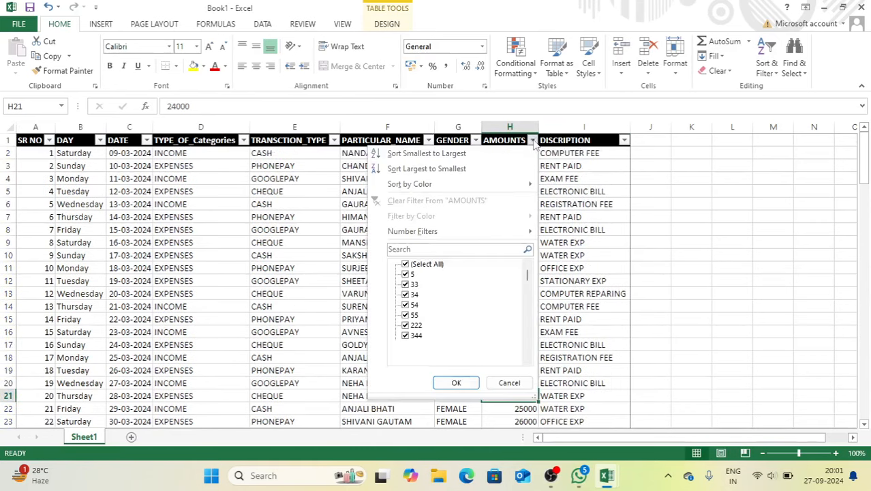
mouse_move(464, 230)
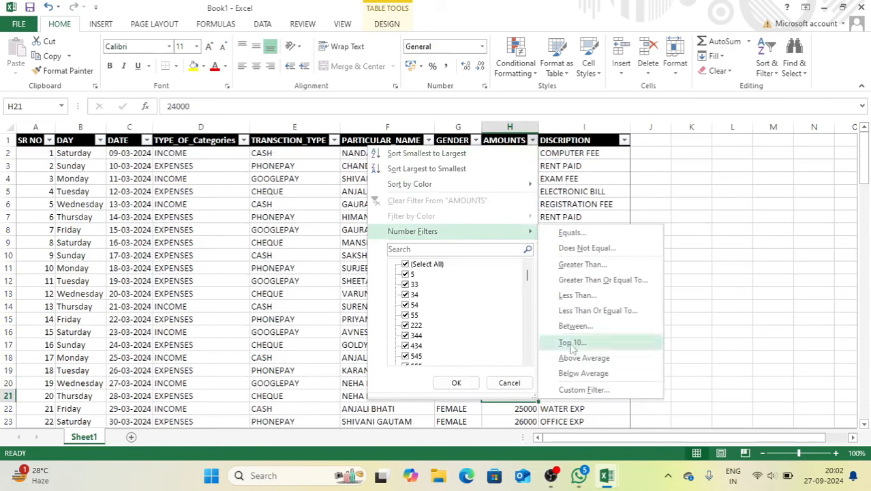
left_click(590, 390)
left_click(290, 175)
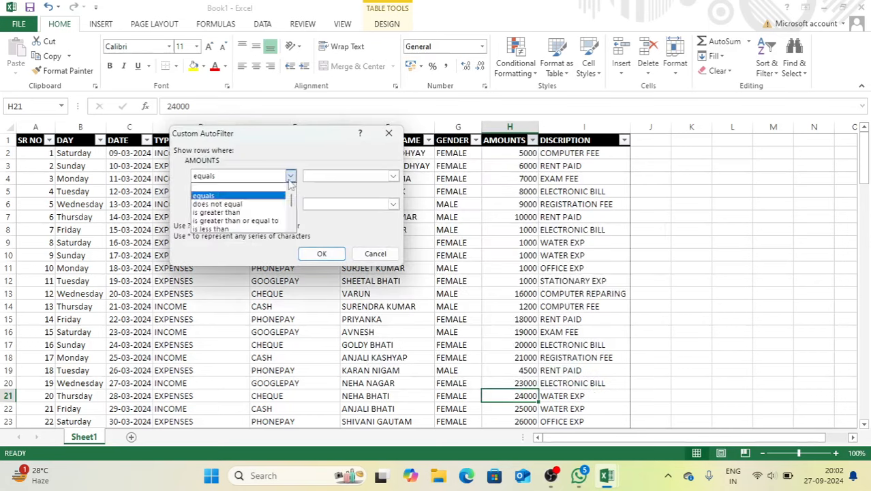
left_click(316, 253)
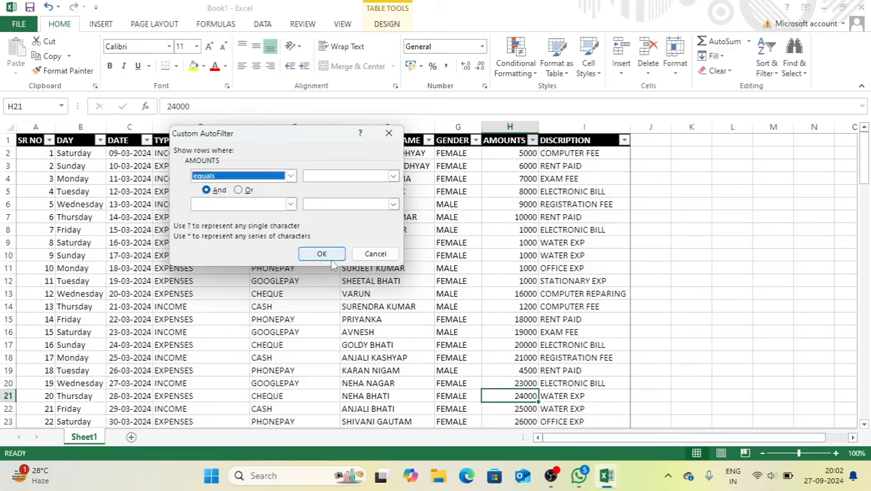
left_click(375, 255)
left_click(531, 204)
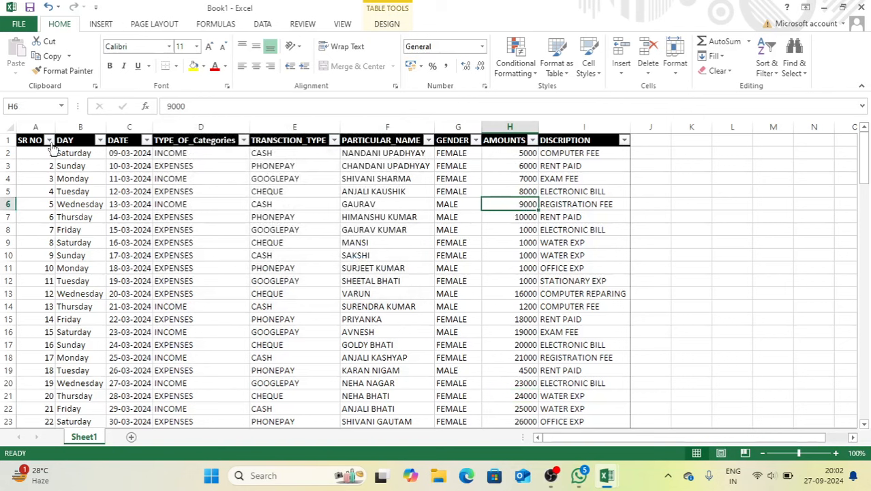
- Look over the names listed in the PARTICULAR_NAME column
left_click(386, 144)
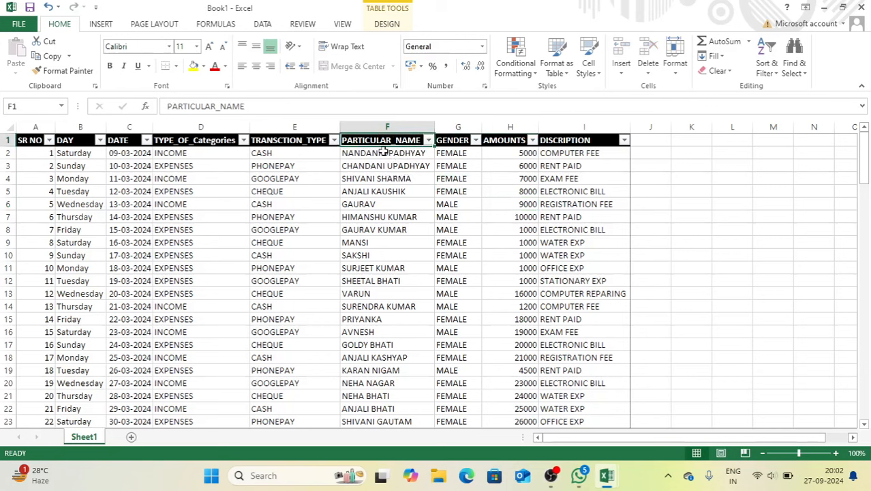
left_click(383, 150)
left_click(383, 127)
left_click(393, 227)
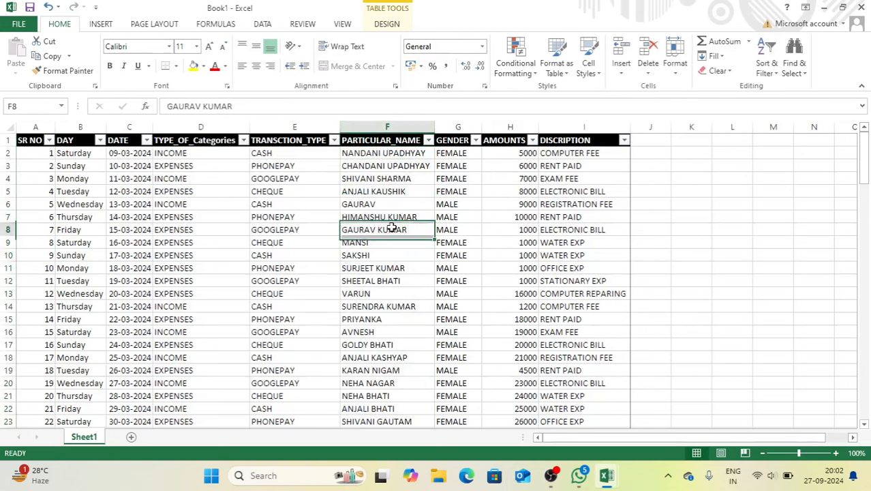
left_click(390, 243)
left_click(389, 303)
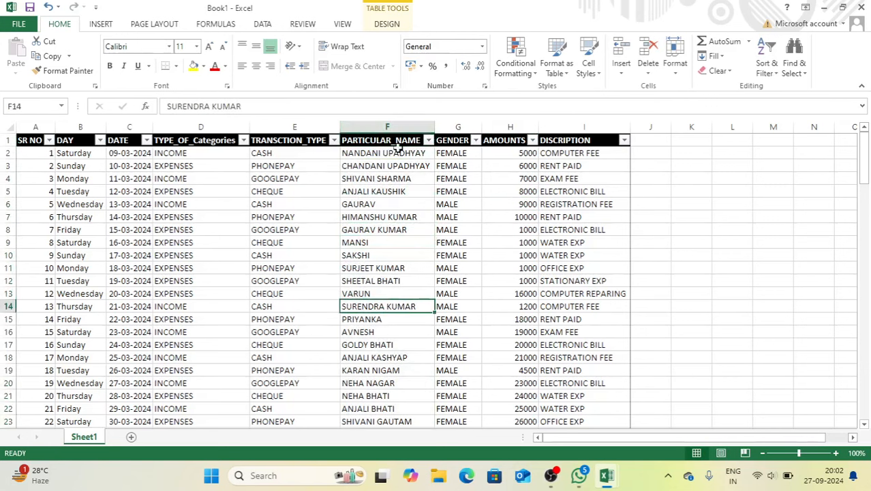
left_click(400, 125)
left_click(401, 181)
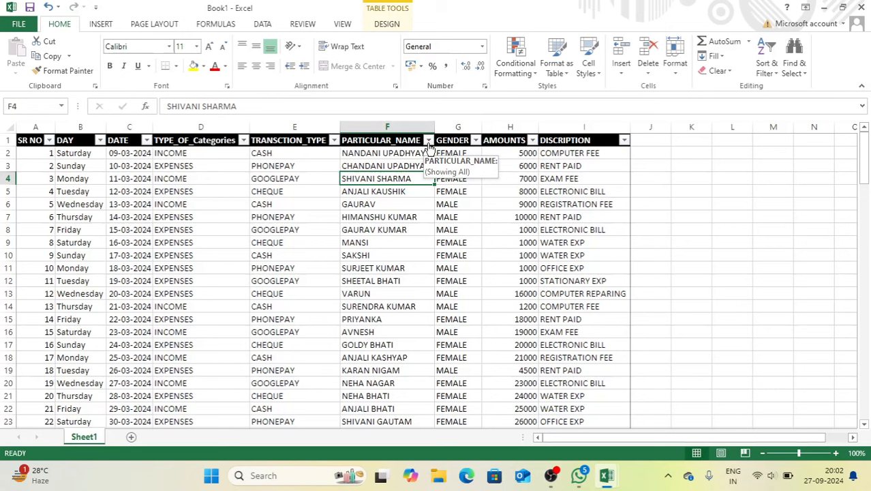
- Filter the PARTICULAR_NAME column by searching for a surname and keeping all matching names
left_click(429, 140)
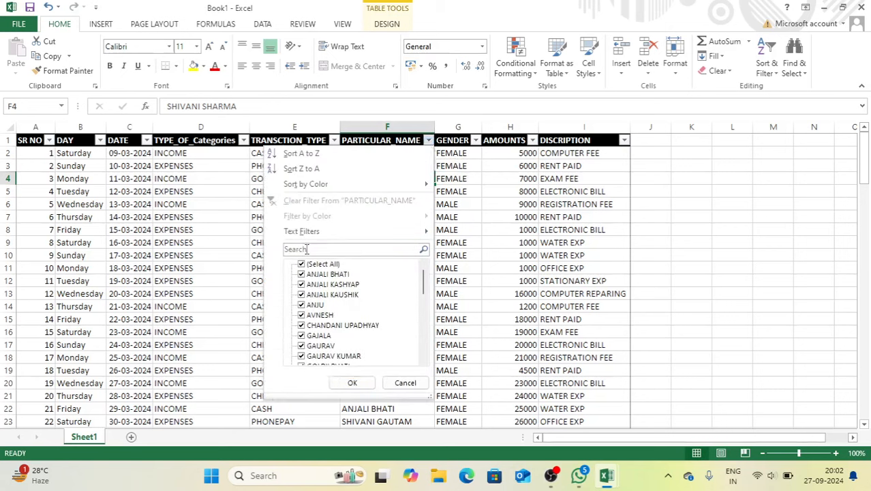
left_click(307, 250)
type("sharma")
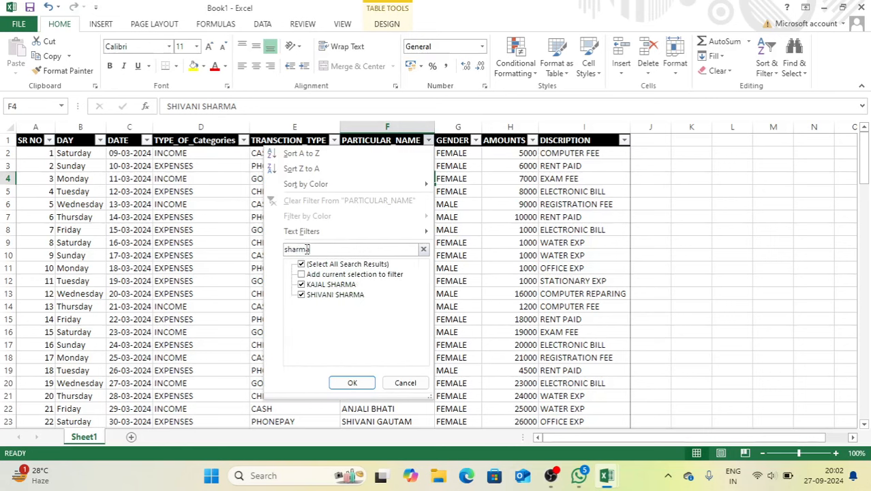
left_click(352, 382)
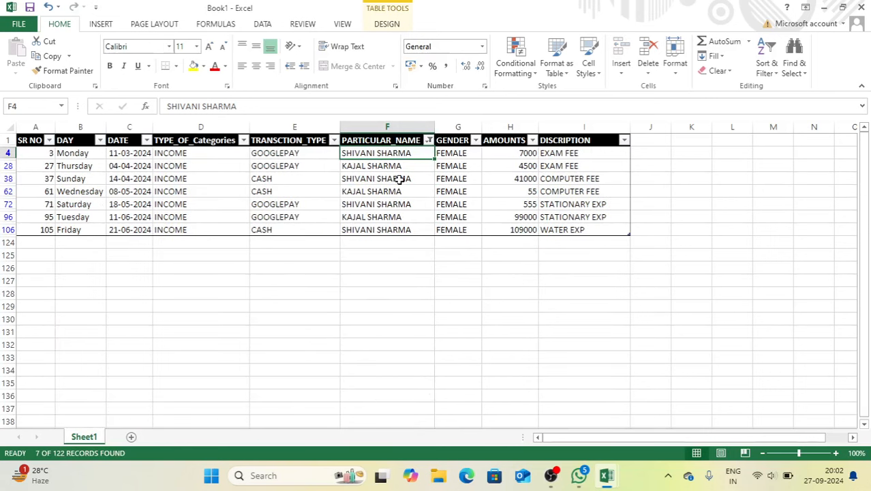
left_click(391, 127)
left_click(446, 322)
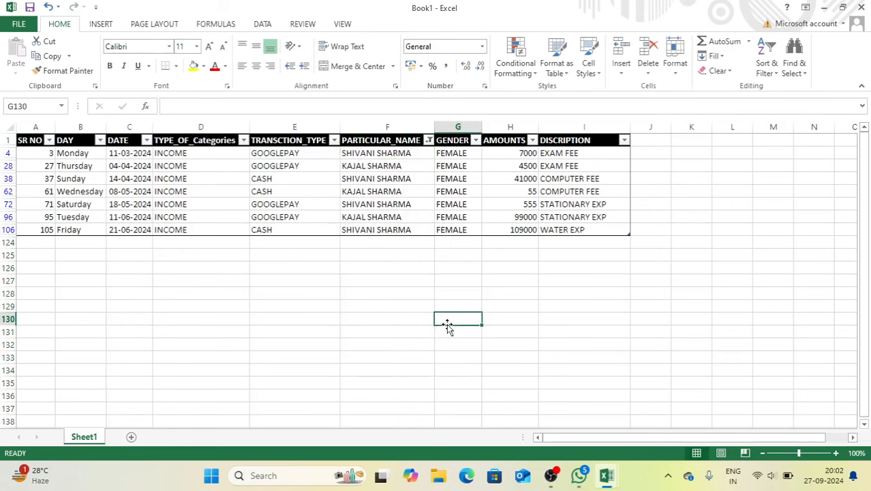
- Clear the filter from the PARTICULAR_NAME column
left_click(428, 140)
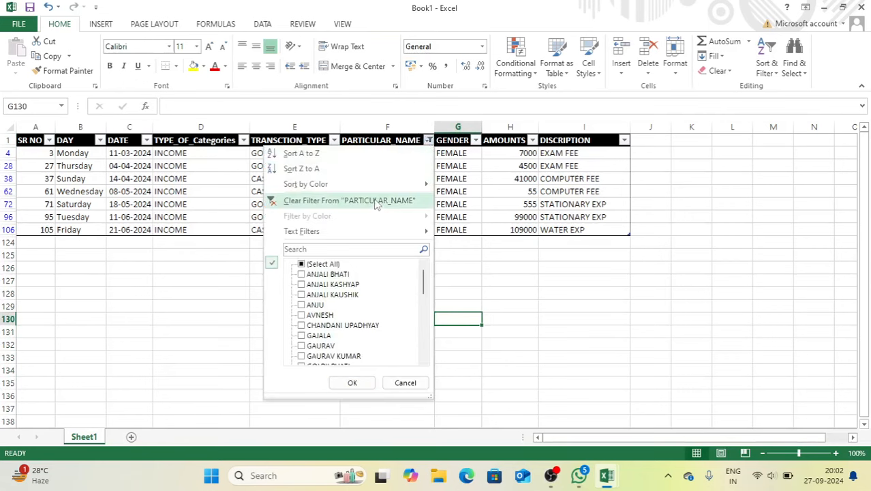
left_click(377, 201)
left_click(428, 140)
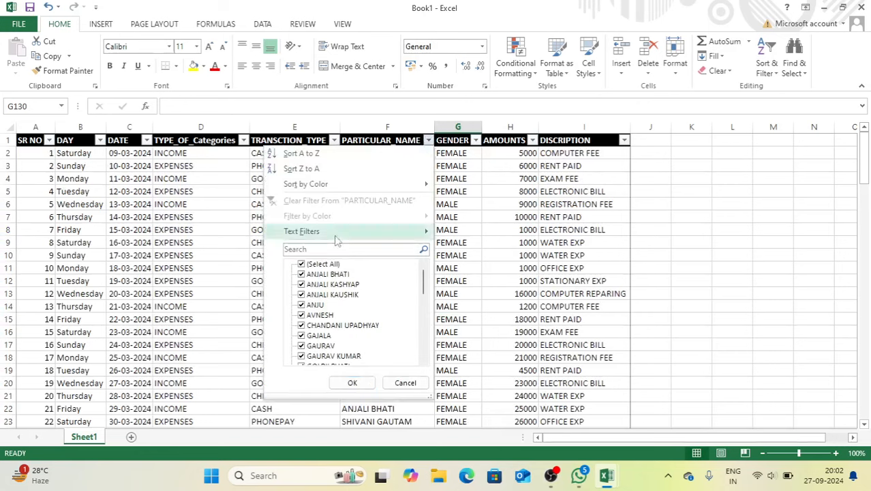
left_click(313, 250)
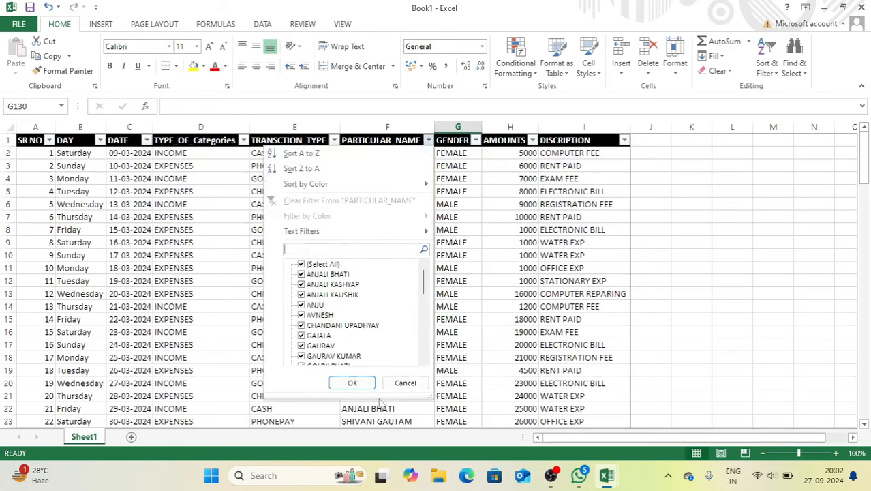
left_click(401, 381)
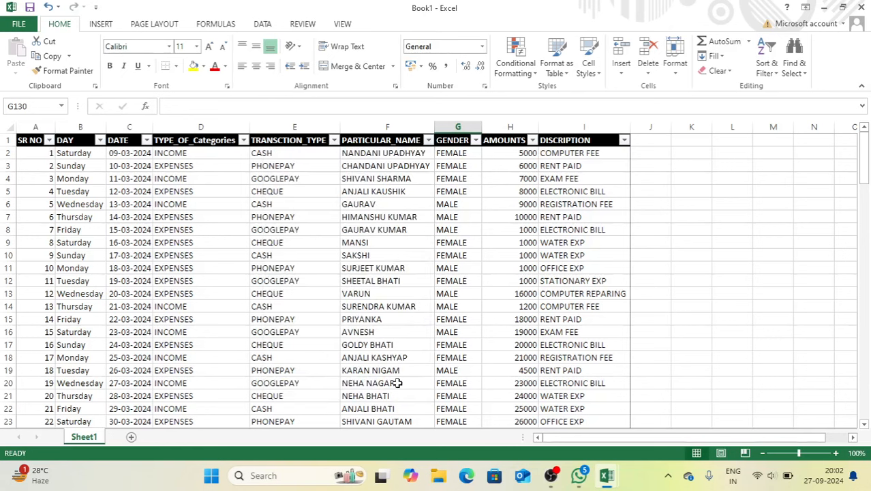
- Sort the transaction records by PARTICULAR_NAME from A to Z
left_click(363, 153)
left_click(363, 167)
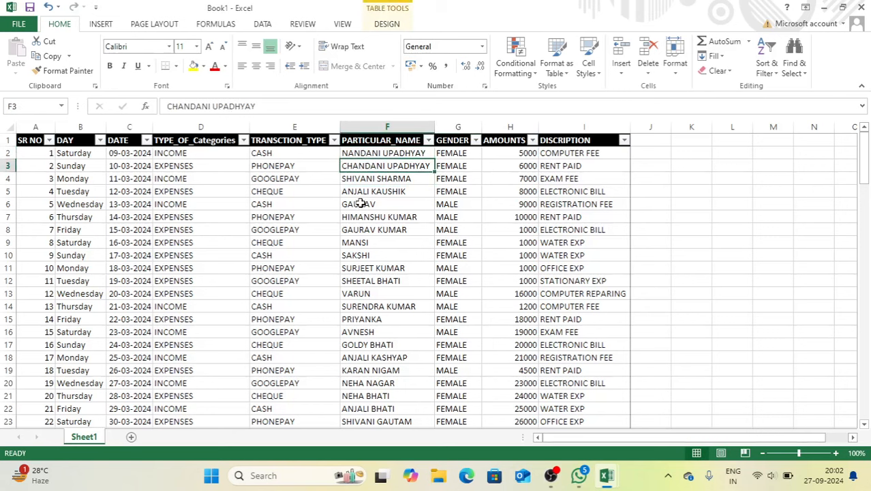
left_click(361, 204)
left_click(362, 243)
left_click(360, 293)
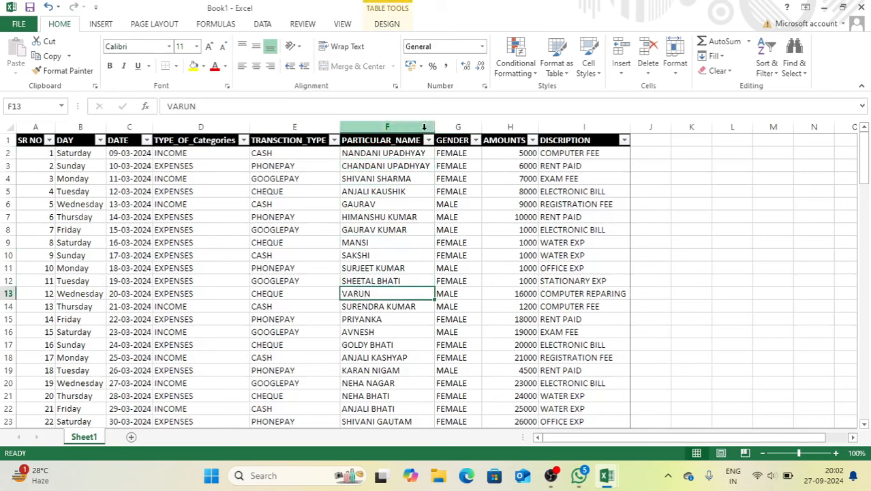
left_click(429, 140)
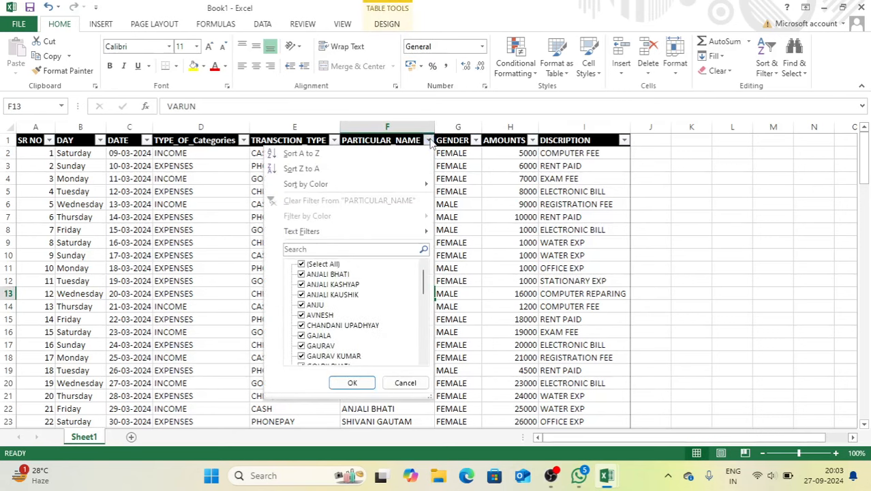
left_click(311, 154)
left_click(309, 154)
left_click(381, 218)
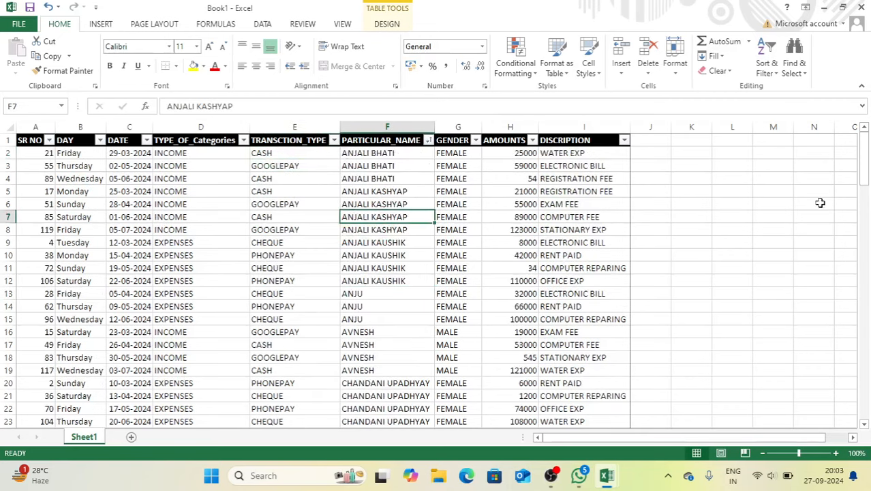
- Sort the transaction records by PARTICULAR_NAME from Z to A
left_click_drag(864, 162, 869, 81)
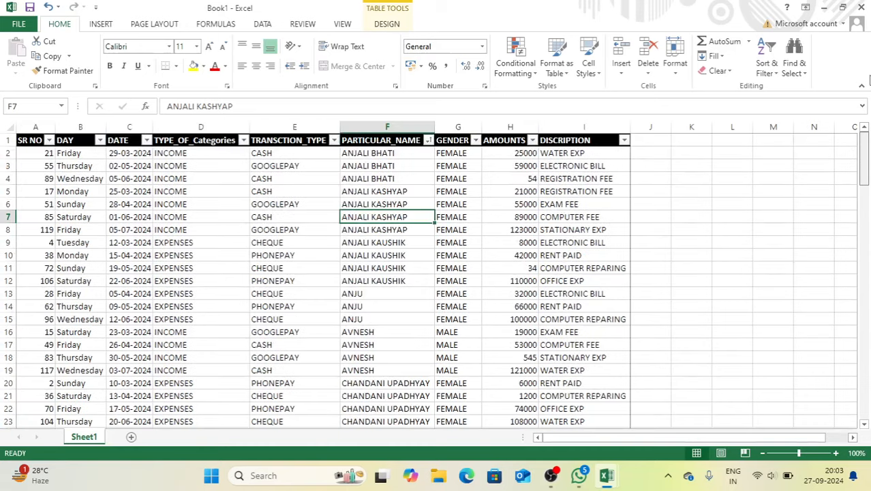
left_click(428, 140)
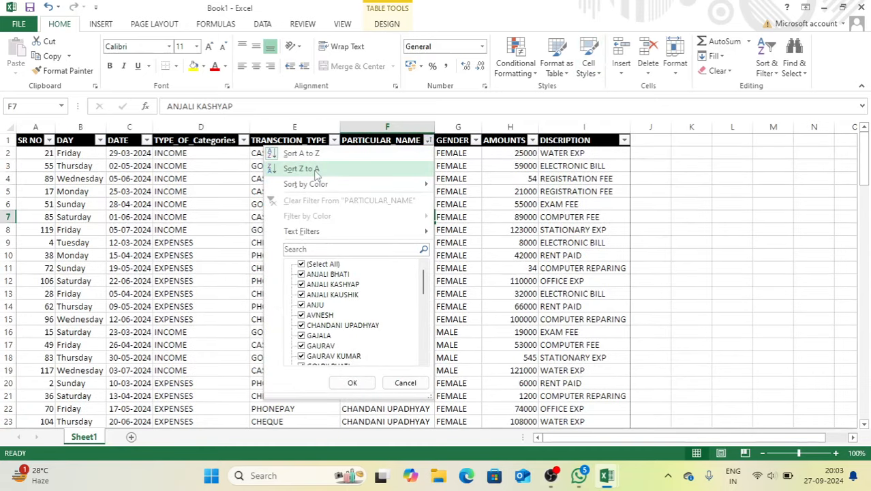
left_click(302, 169)
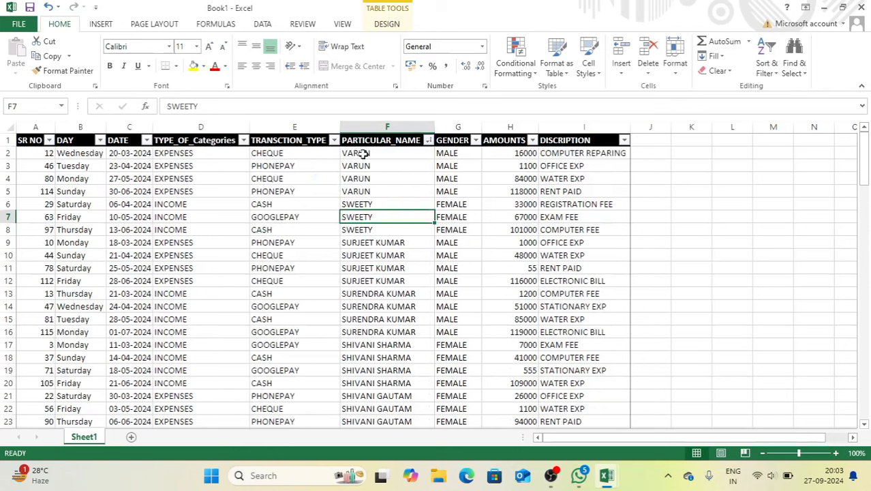
- Examine how the serial numbers, transaction types and names line up in the first rows of the reversed name order
left_click(43, 156)
left_click(41, 178)
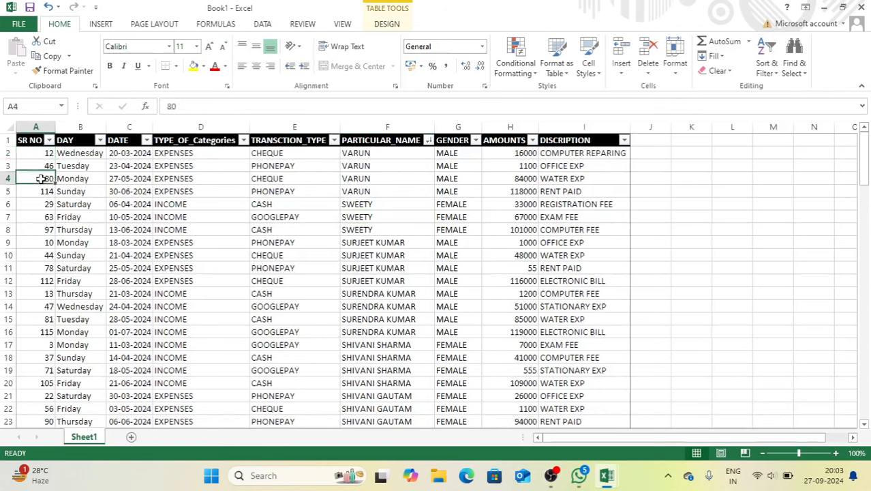
left_click(42, 204)
left_click(46, 244)
left_click(228, 229)
left_click(315, 229)
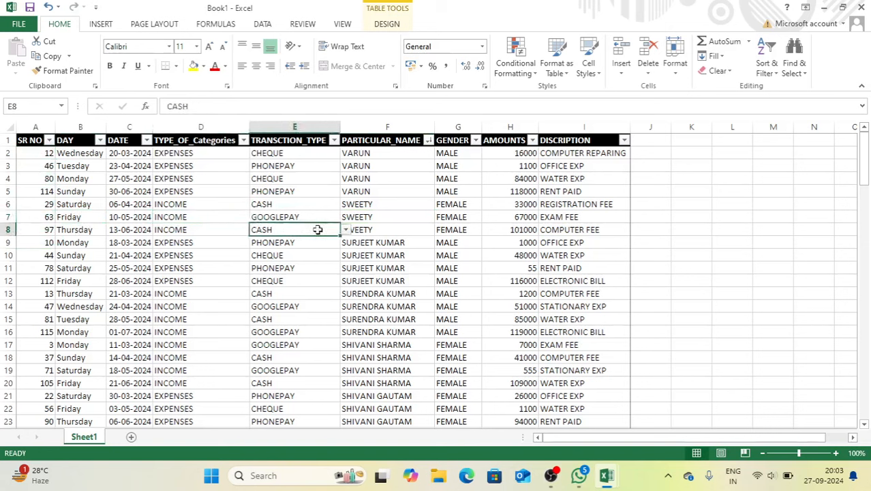
left_click(410, 217)
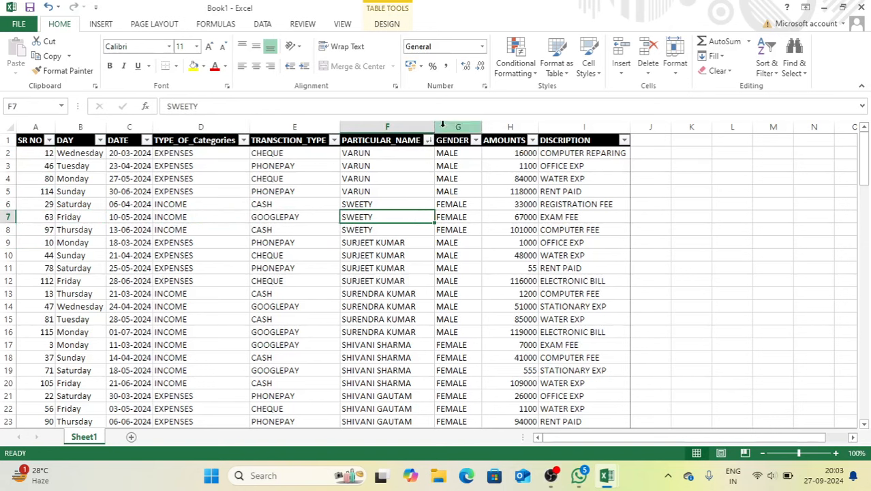
left_click(429, 140)
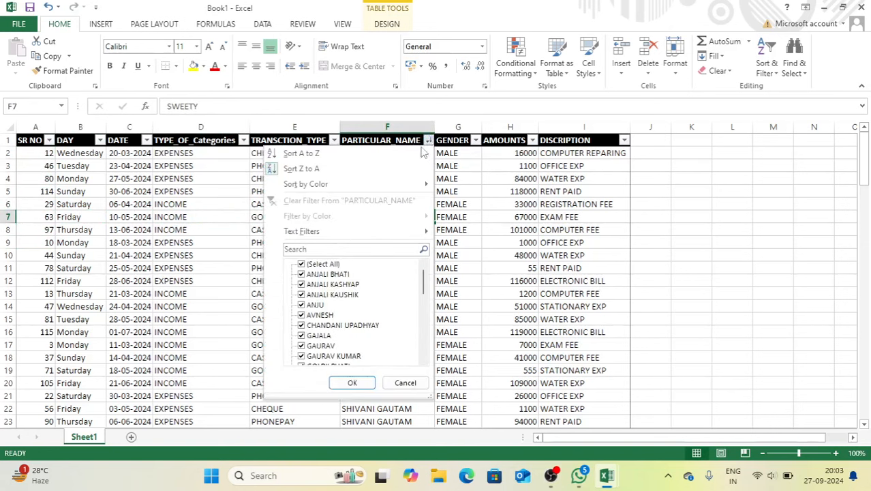
mouse_move(333, 185)
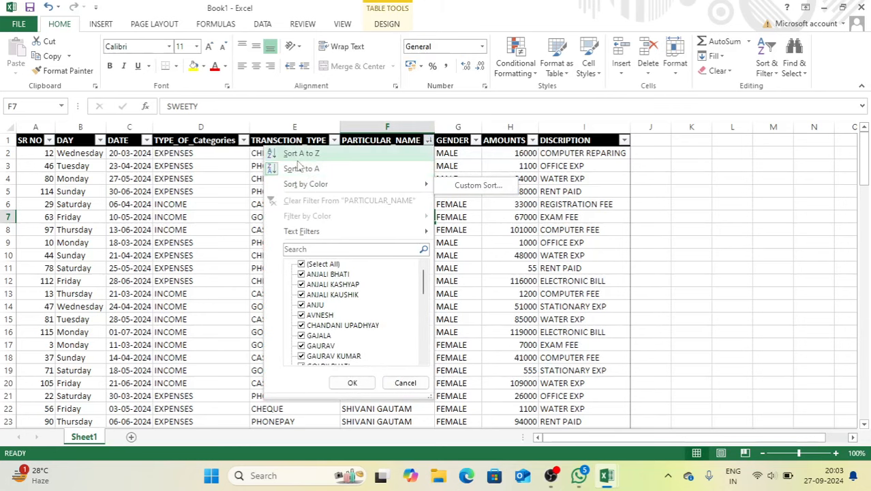
left_click(267, 170)
left_click(263, 167)
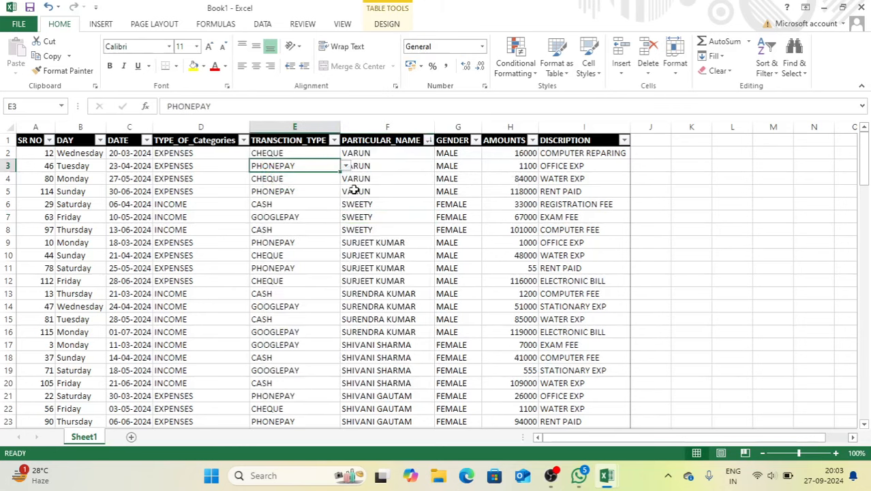
- Undo the sorts on the PARTICULAR_NAME column to restore the original record order
key("ctrl+z")
key("ctrl+z")
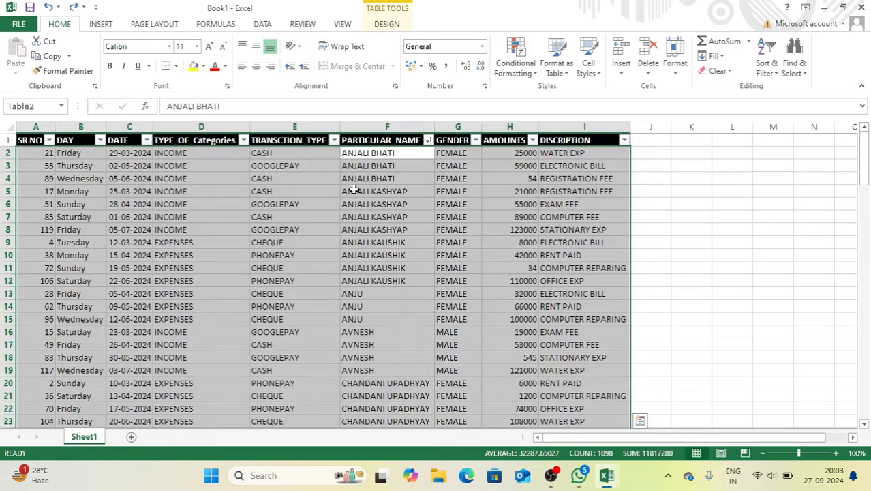
key("ctrl+z")
- Sort the transaction records by AMOUNTS from smallest to largest
left_click(492, 177)
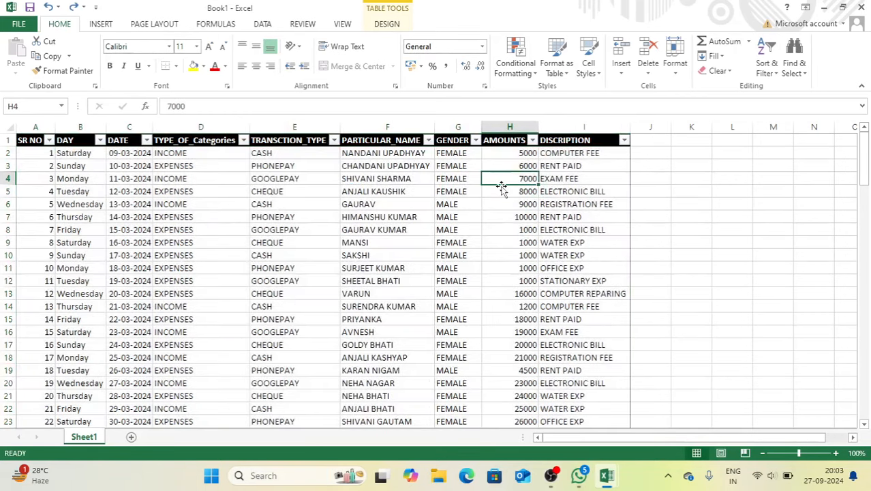
left_click(532, 139)
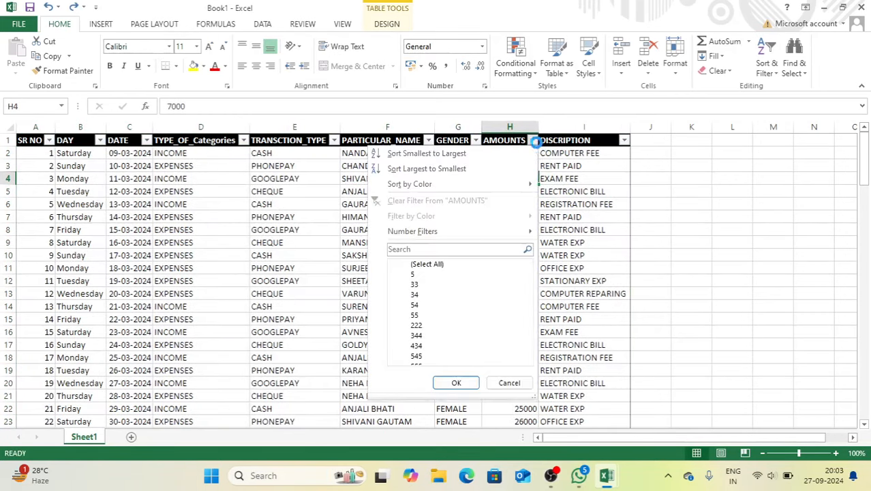
key("Escape")
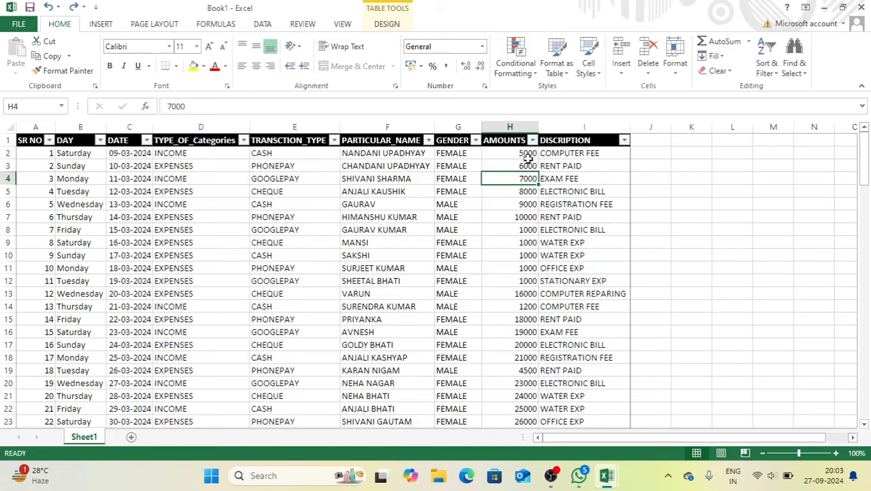
left_click(521, 154)
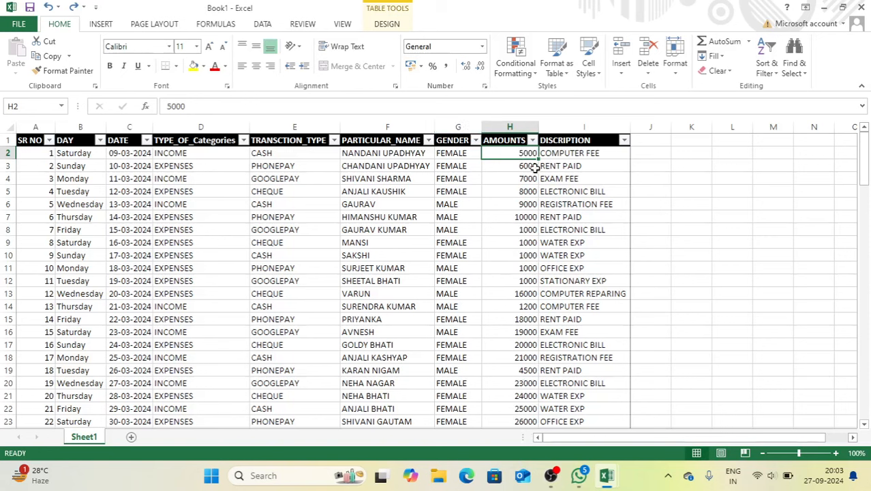
left_click(533, 141)
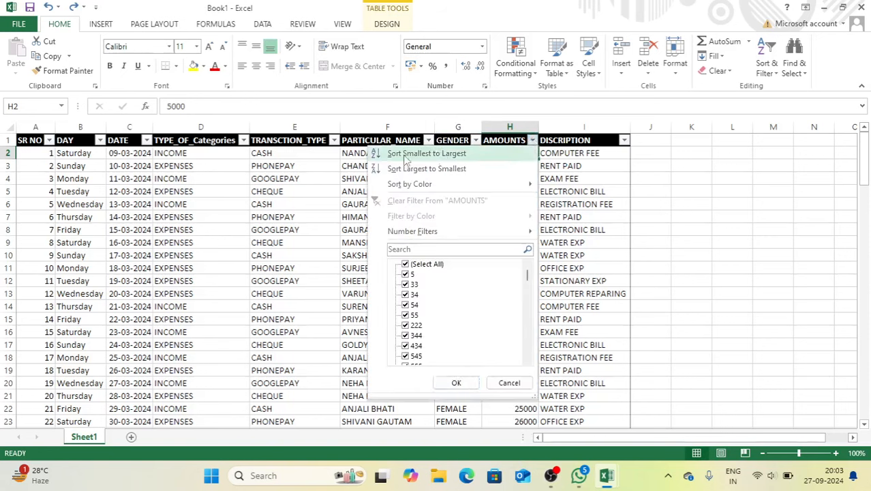
left_click(460, 154)
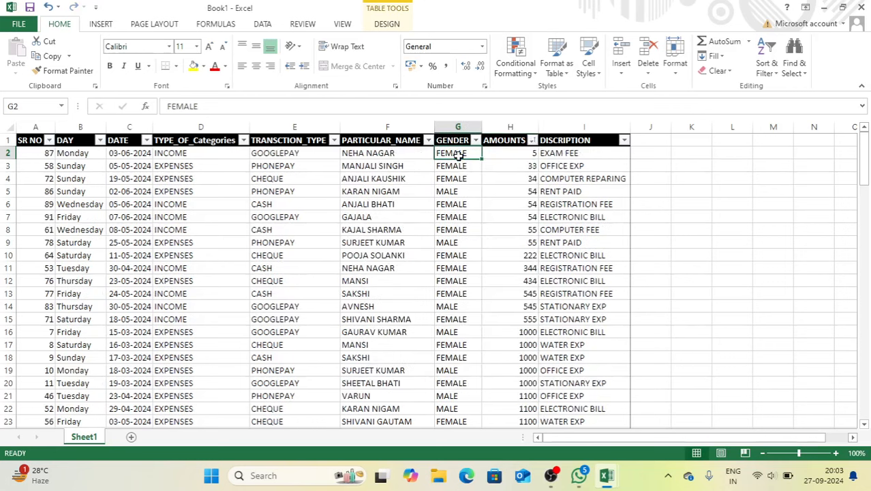
- Look through the AMOUNTS column from the first record to the last to check its ascending order
double_click(507, 155)
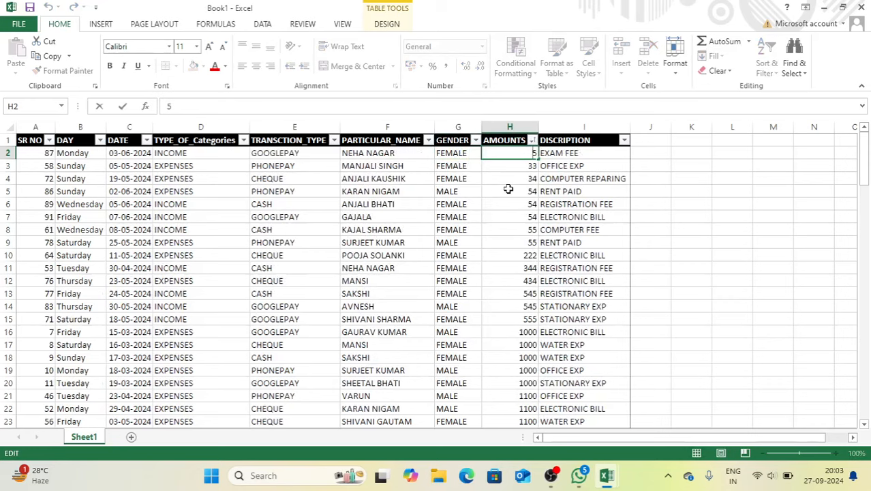
key("Down")
key("Down")
key("Down")
key("Down")
key("Down")
key("Down")
key("Down")
key("Down")
key("Down")
key("Down")
key("Down")
key("Down")
key("Down")
key("Down")
key("Down")
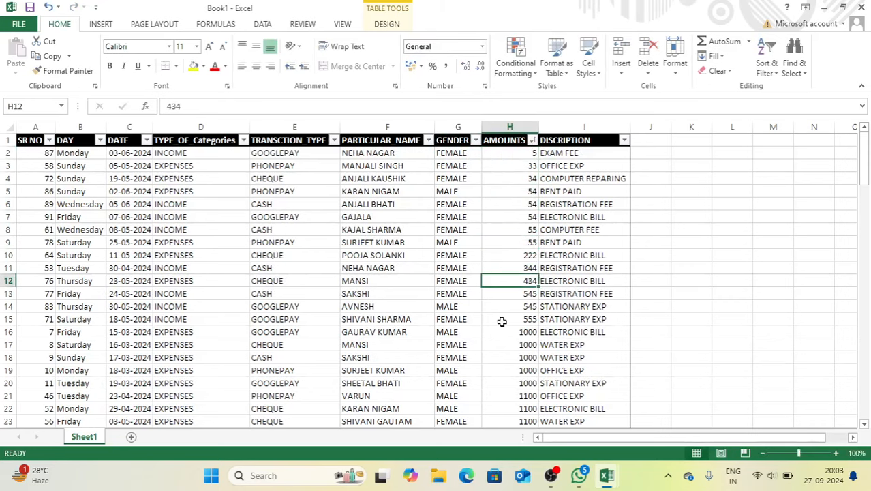
left_click_drag(866, 178, 867, 258)
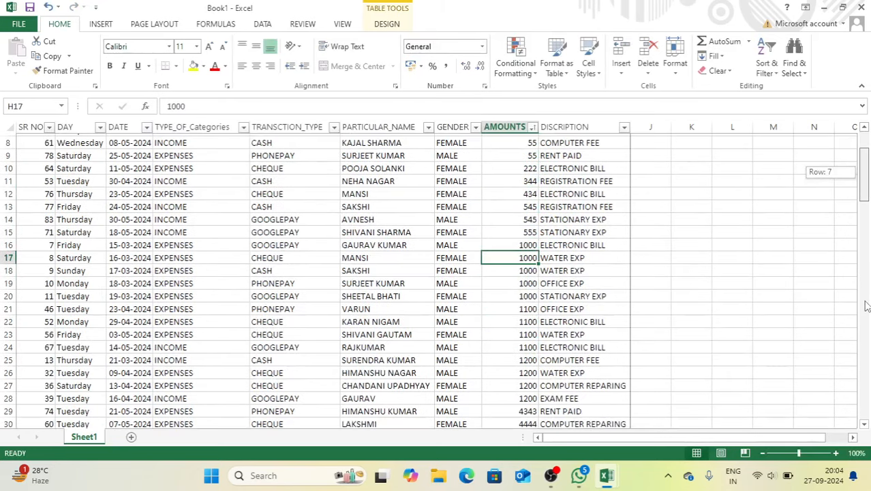
left_click_drag(866, 307, 858, 428)
left_click(509, 423)
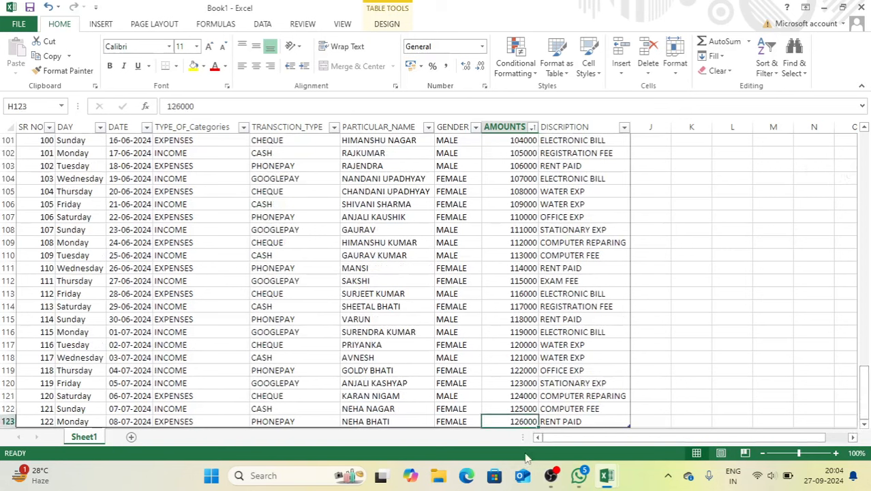
left_click_drag(865, 388, 864, 140)
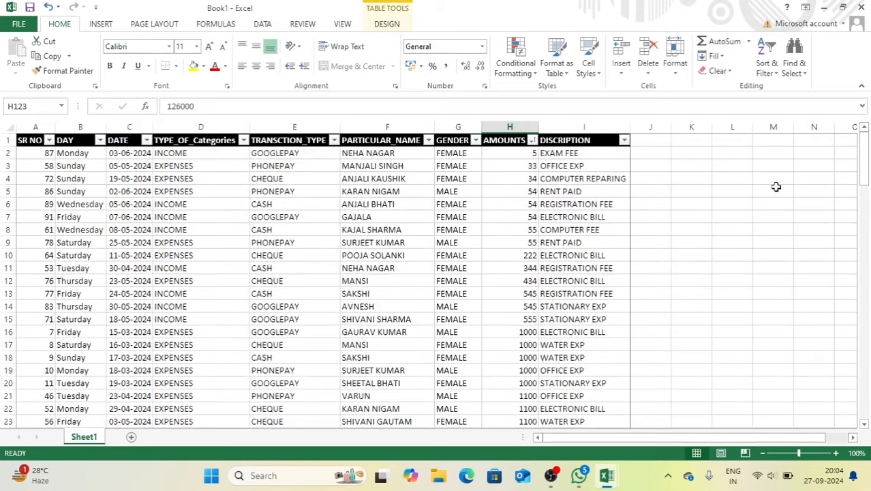
left_click(510, 158)
key("ctrl+Down")
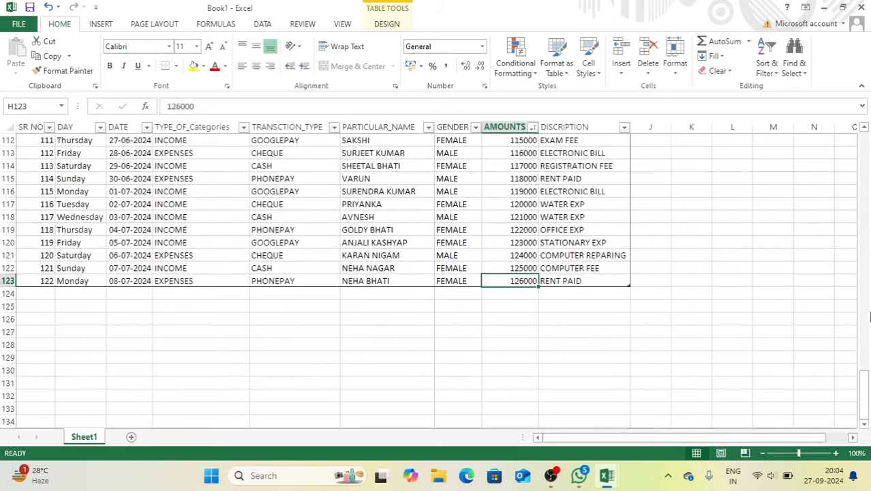
left_click_drag(868, 403, 864, 160)
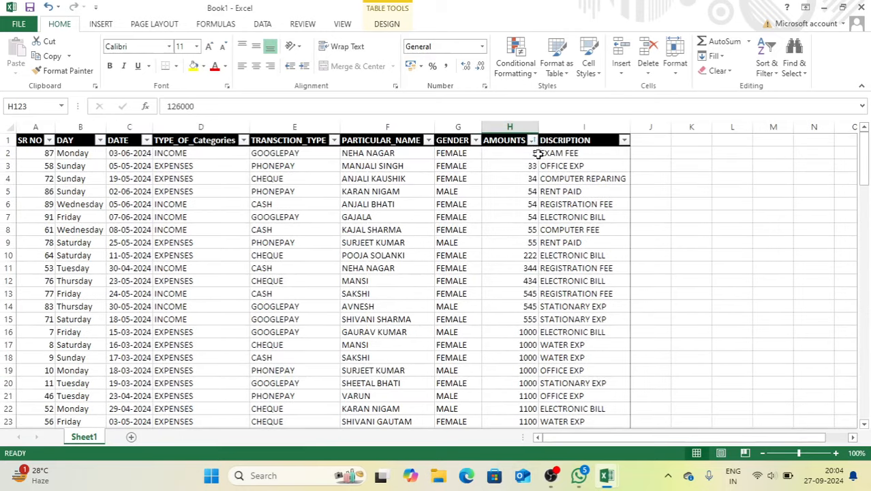
- Sort the transaction records by AMOUNTS from largest to smallest
key("ctrl+Home")
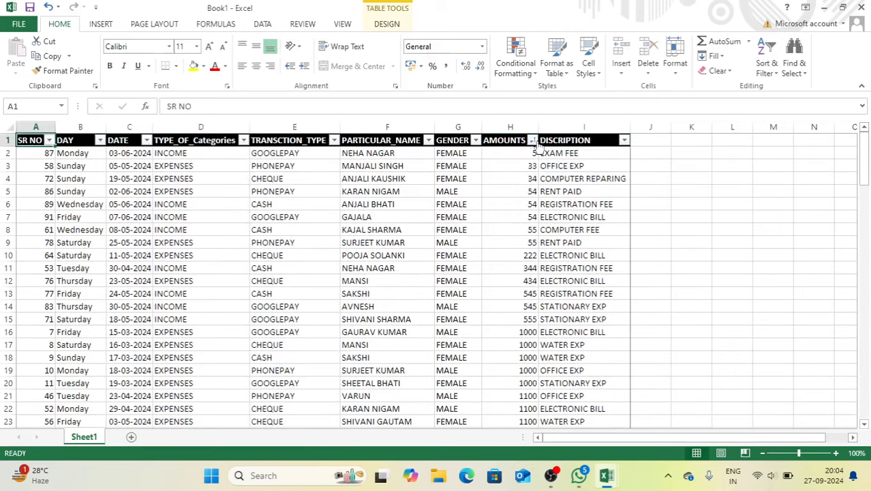
left_click(533, 140)
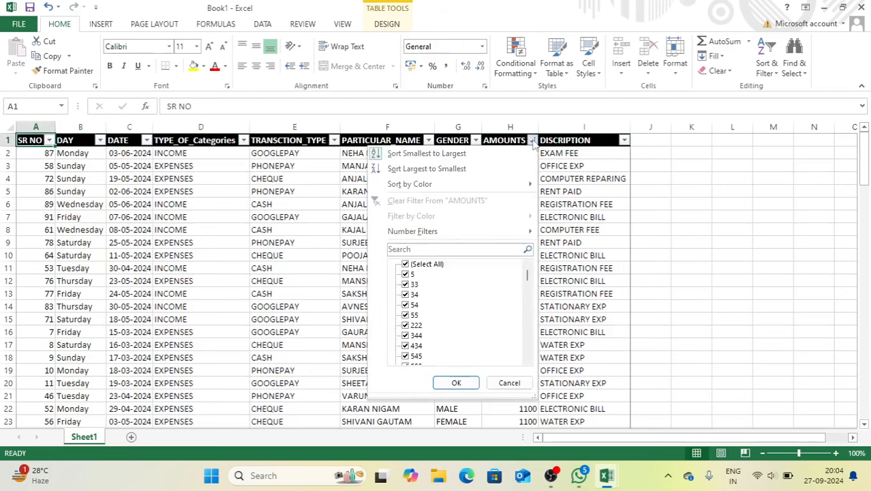
left_click(418, 169)
left_click(418, 168)
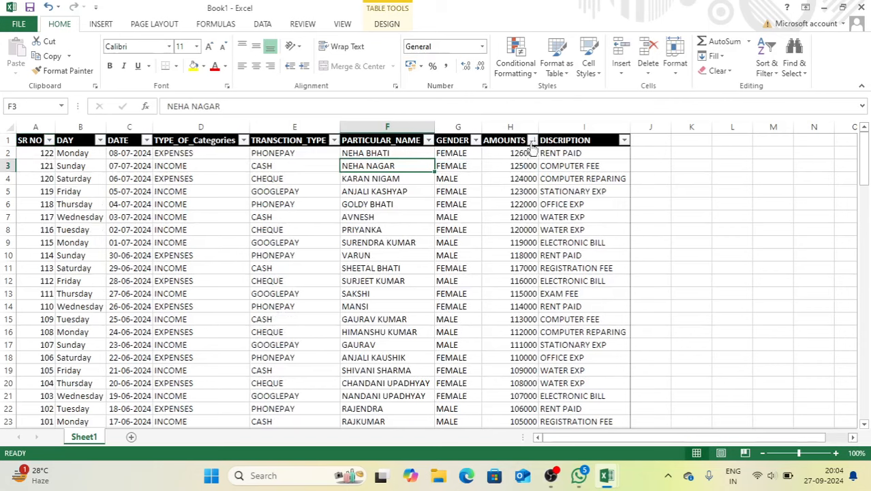
left_click(49, 140)
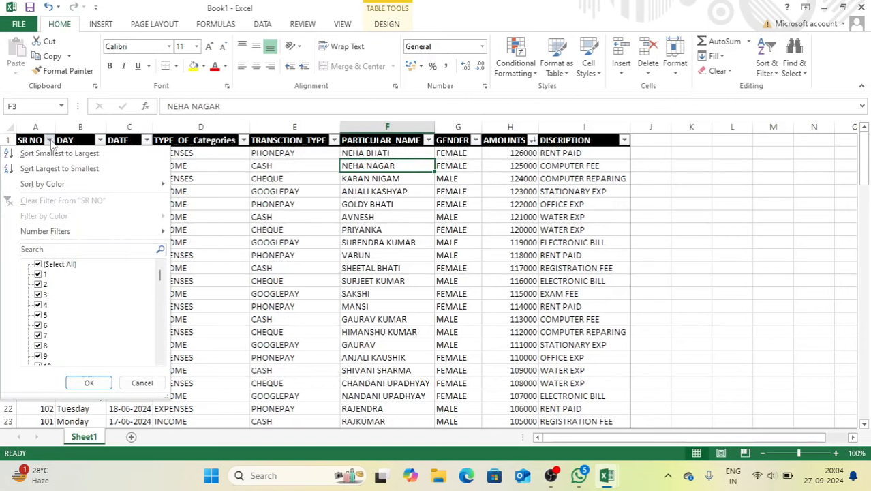
key("Escape")
double_click(524, 179)
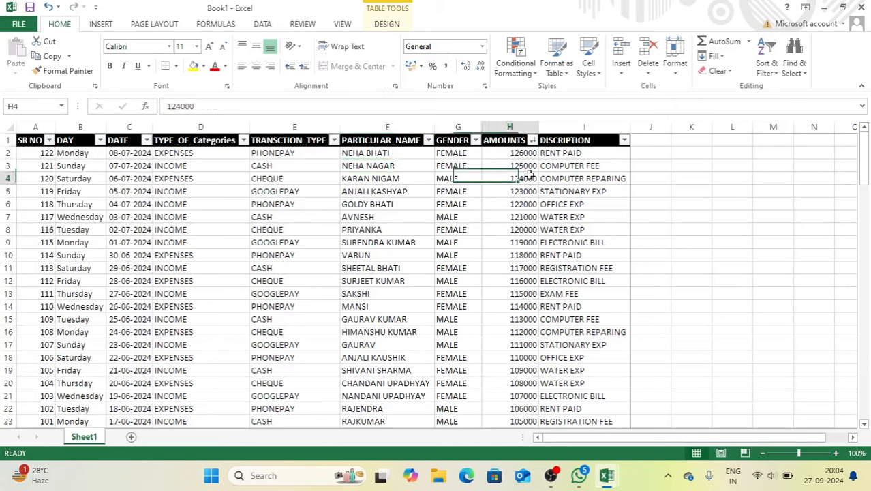
key("Escape")
double_click(261, 204)
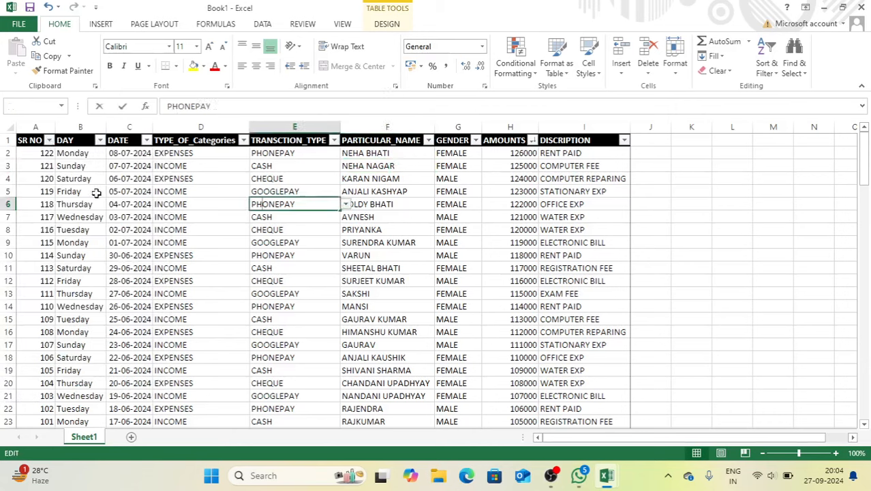
- Sort the transaction records by SR NO from smallest to largest
left_click(49, 140)
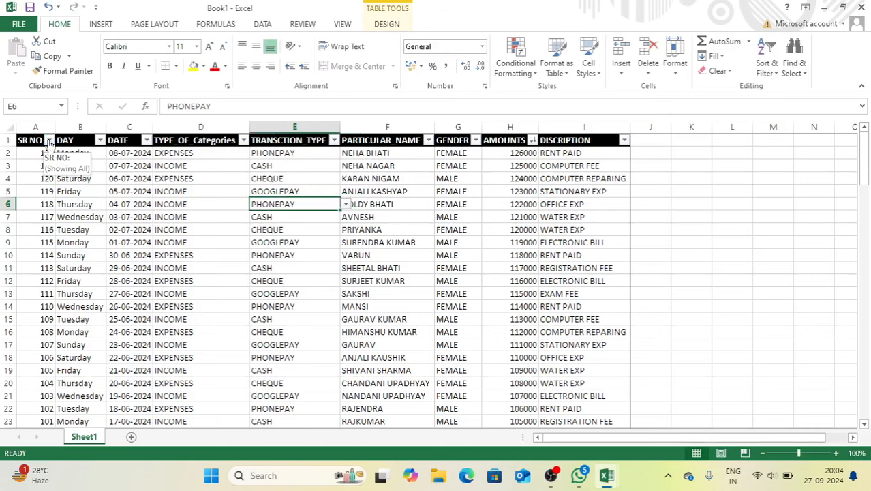
left_click(49, 140)
left_click(59, 154)
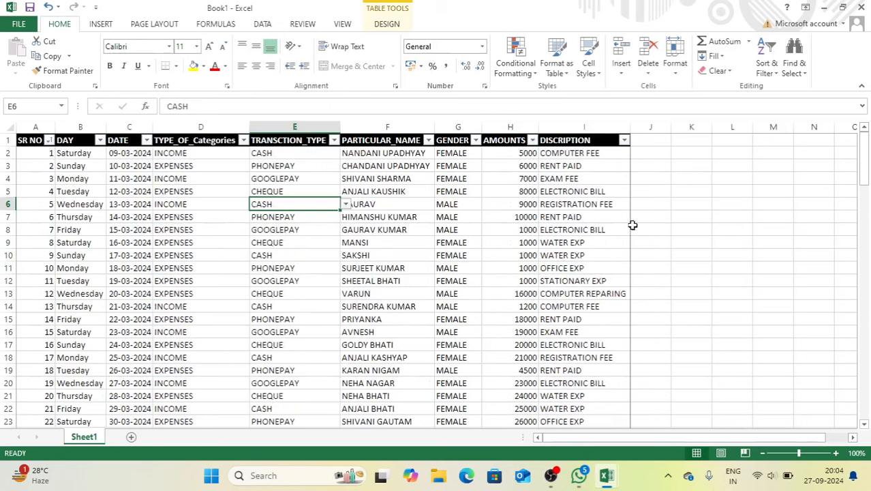
left_click(659, 206)
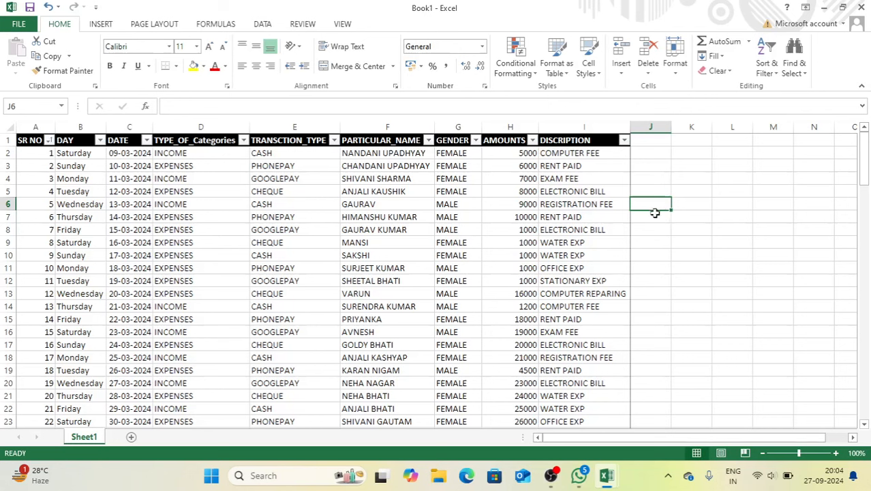
left_click(659, 256)
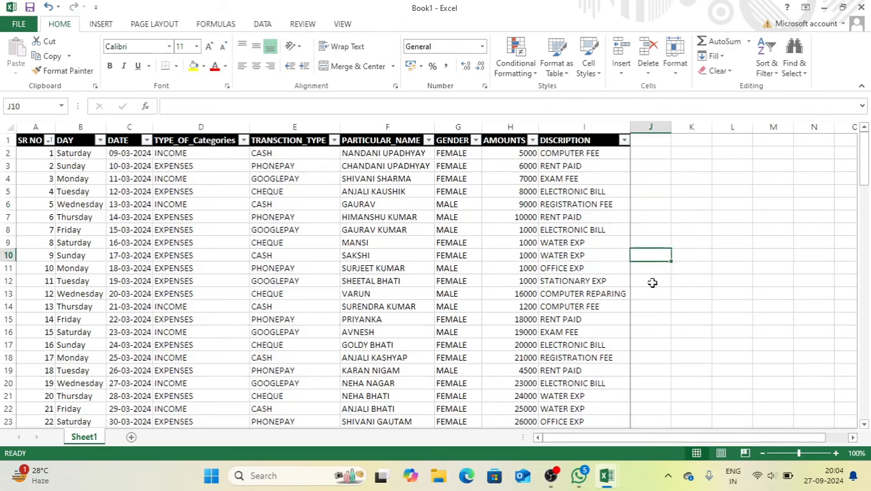
left_click(648, 233)
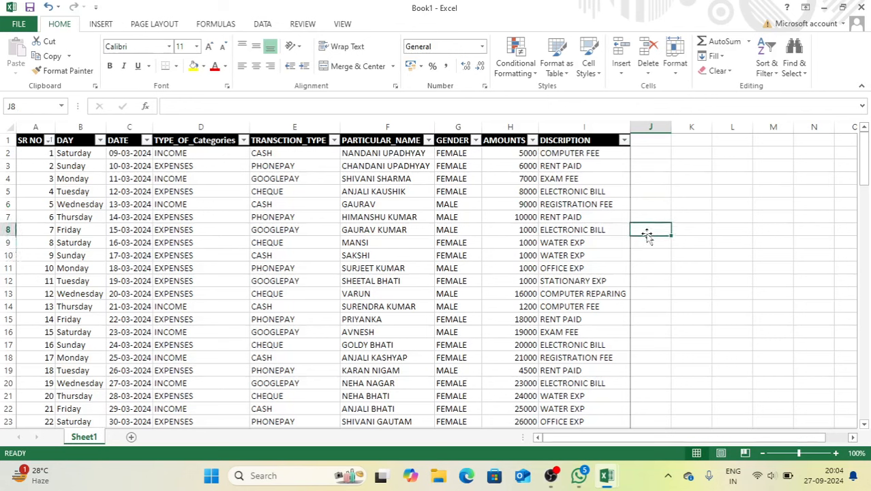